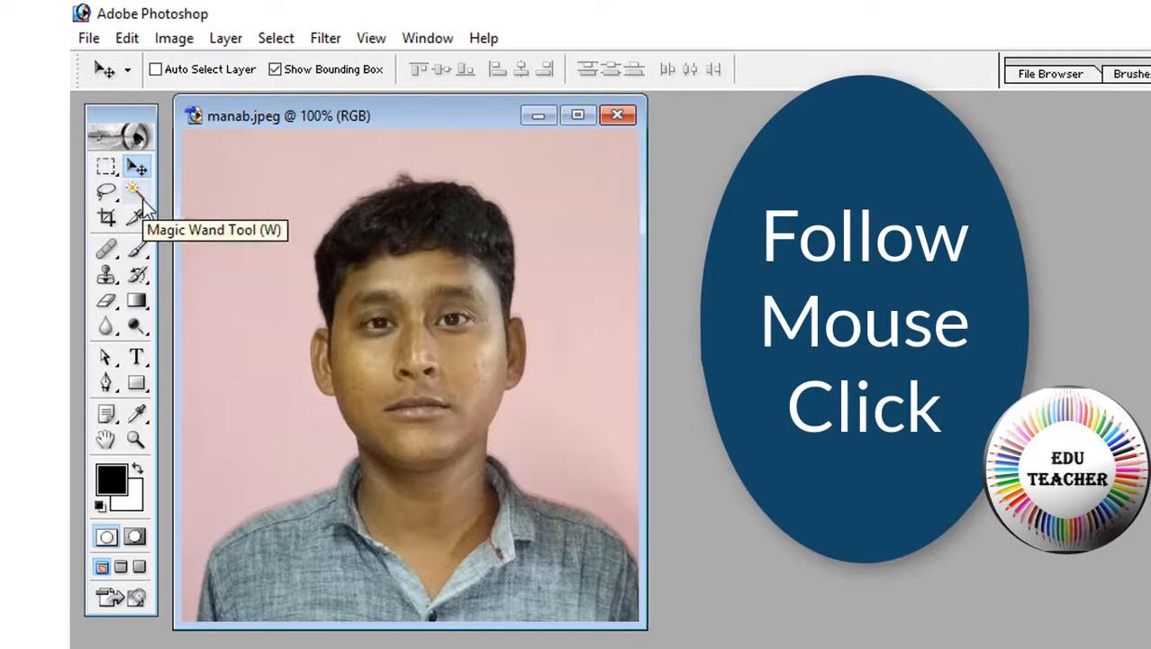
Select the pink background around the person with the Magic Wand and delete it to white
{"action": "left_click", "coordinate": [142, 204]}
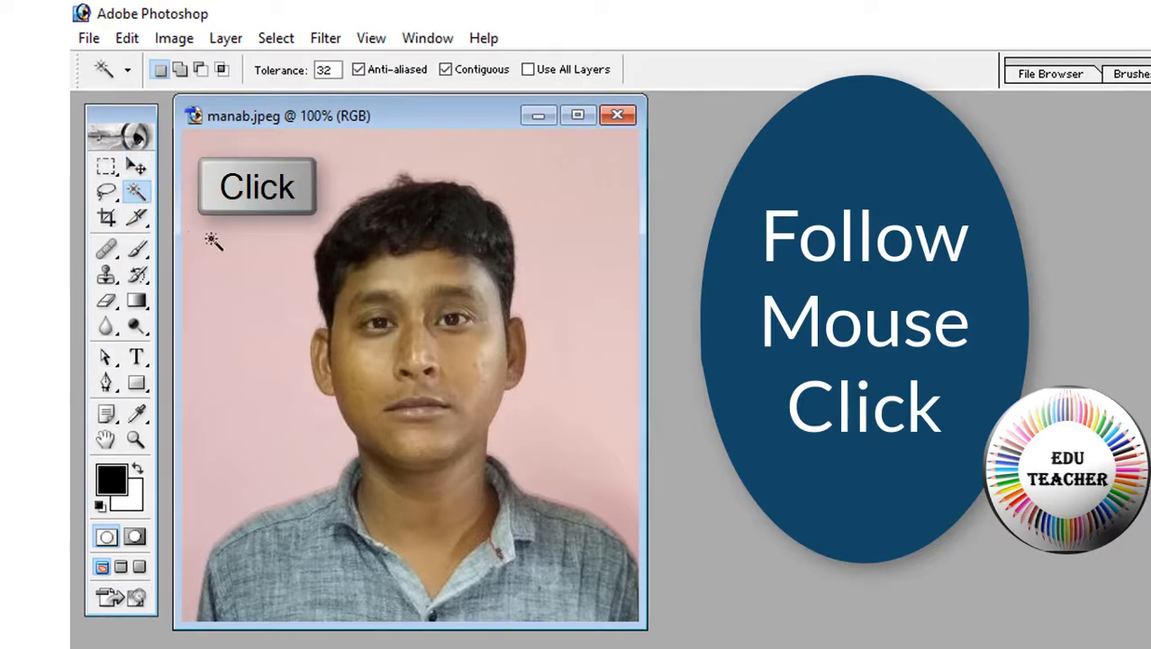
{"action": "left_click", "coordinate": [229, 256]}
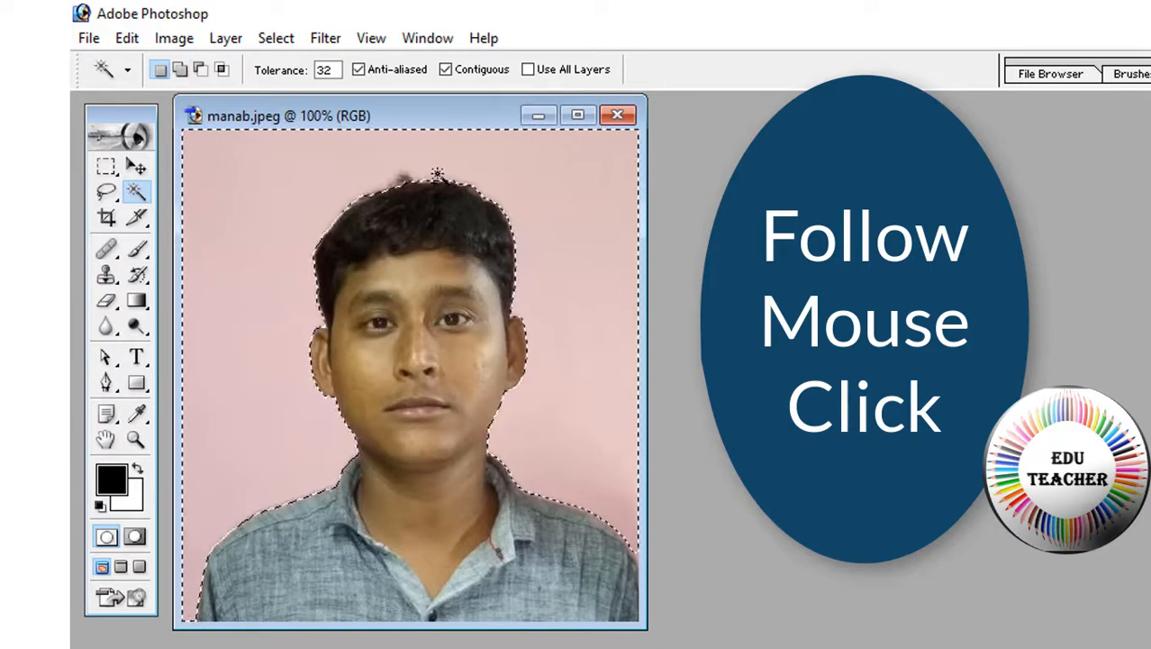
{"action": "key", "text": "Delete"}
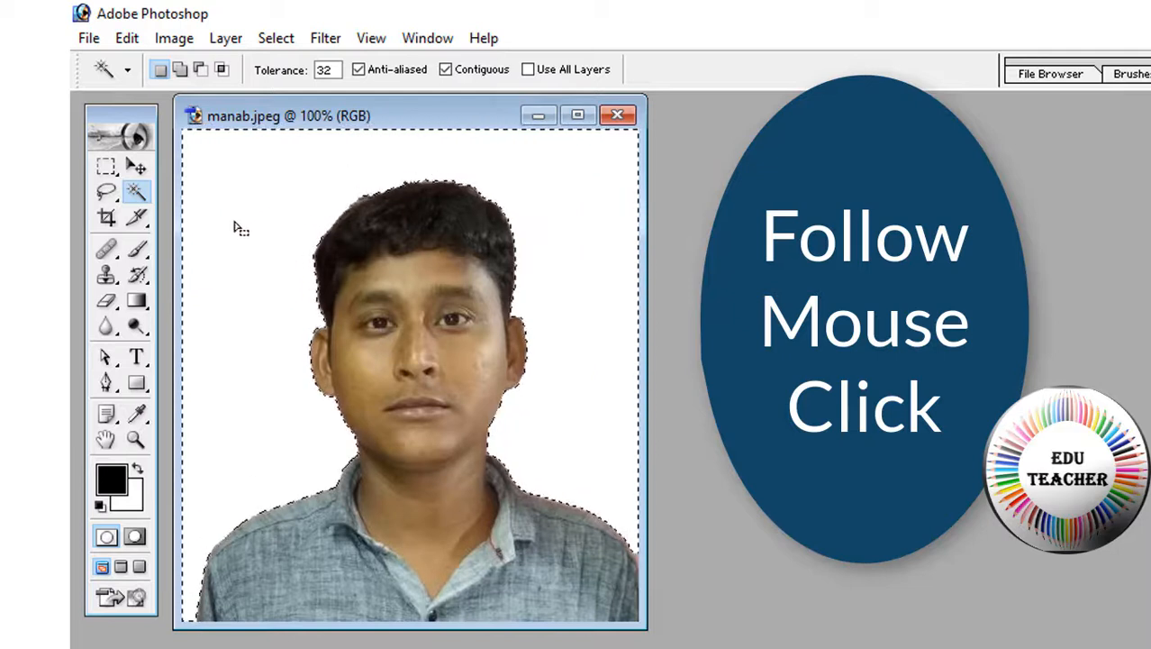
Set the Crop tool to 3.5 cm wide, 4.5 cm high at 115.8 pixels/cm
{"action": "left_click", "coordinate": [105, 217]}
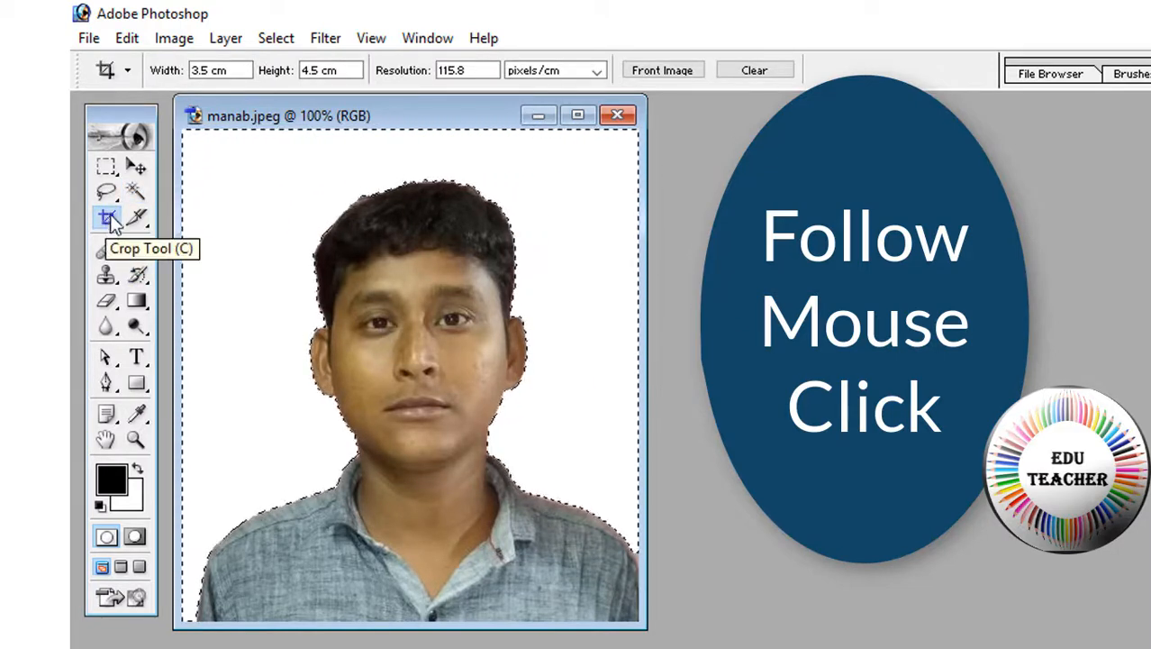
{"action": "left_click", "coordinate": [228, 70]}
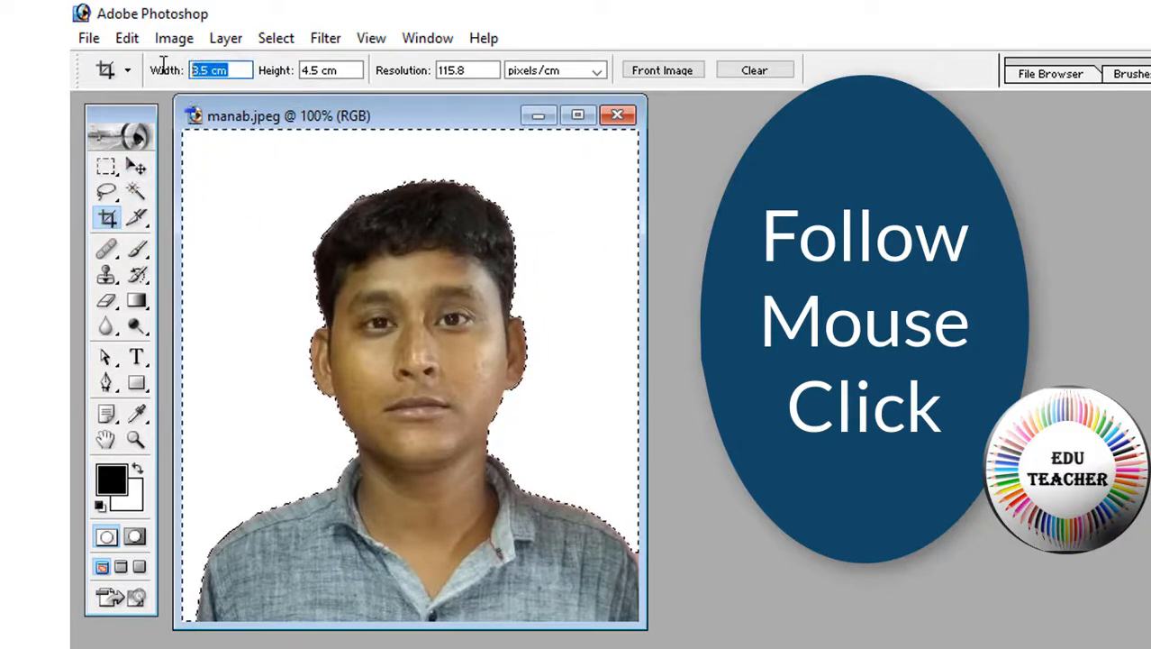
{"action": "left_click", "coordinate": [302, 69]}
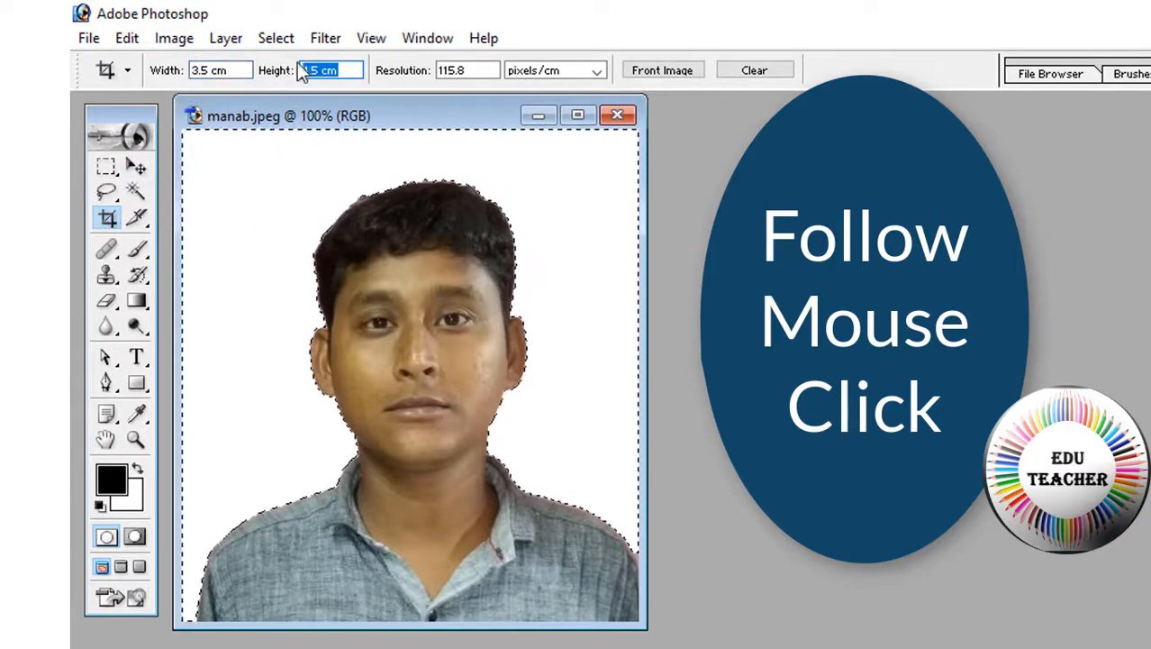
{"action": "left_click", "coordinate": [459, 70]}
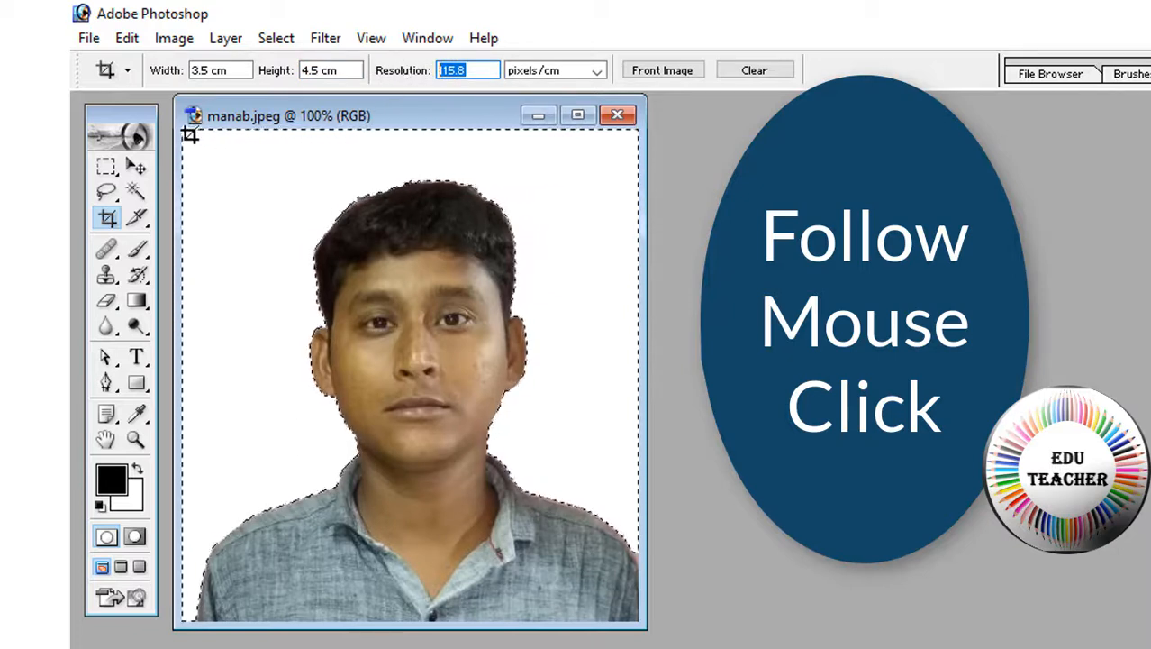
Deselect the background, draw the crop box centred on the face, and apply it
{"action": "left_click_drag", "start_coordinate": [188, 134], "coordinate": [253, 194]}
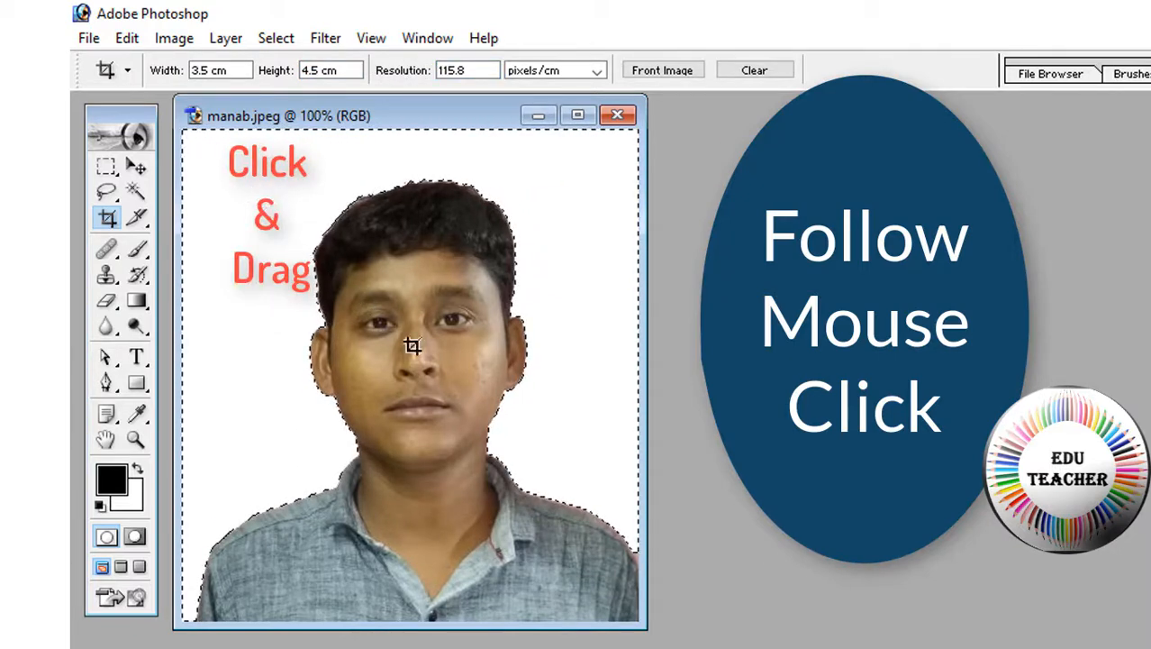
{"action": "key", "text": "ctrl+d"}
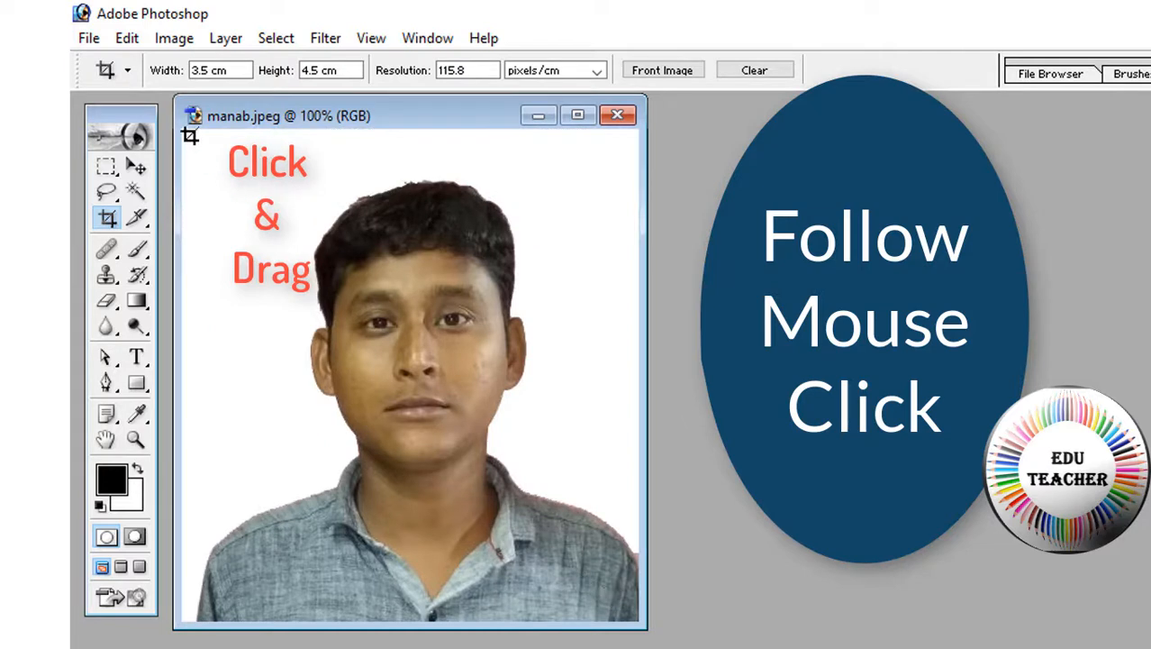
{"action": "left_click_drag", "start_coordinate": [189, 134], "coordinate": [564, 635]}
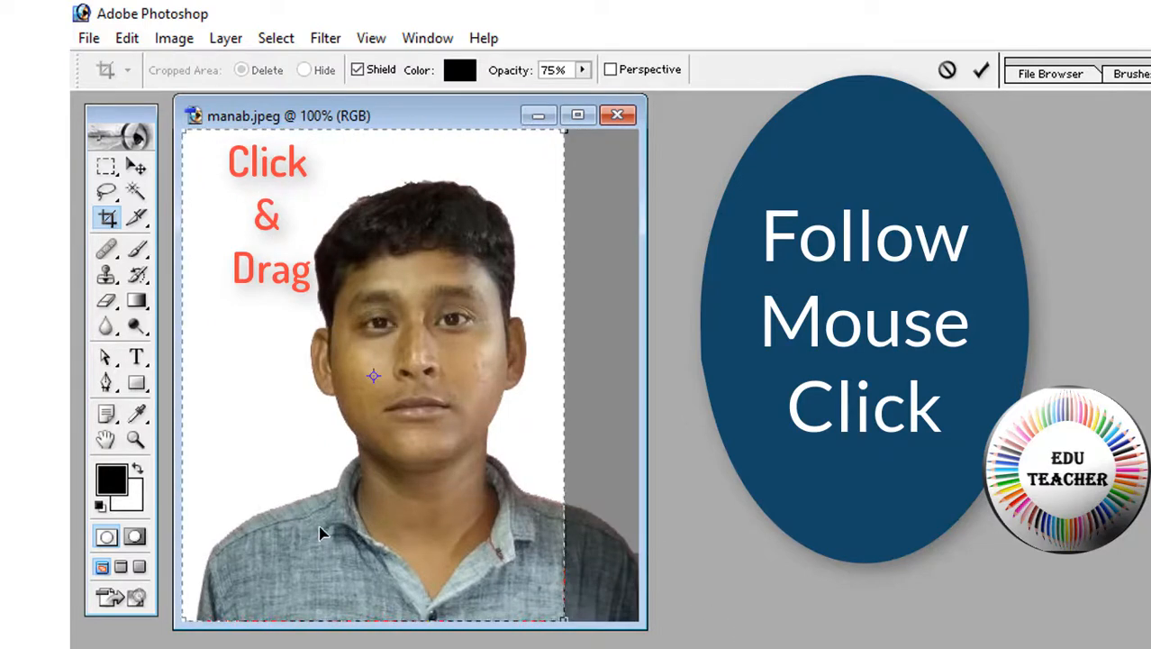
{"action": "left_click_drag", "start_coordinate": [311, 539], "coordinate": [349, 530]}
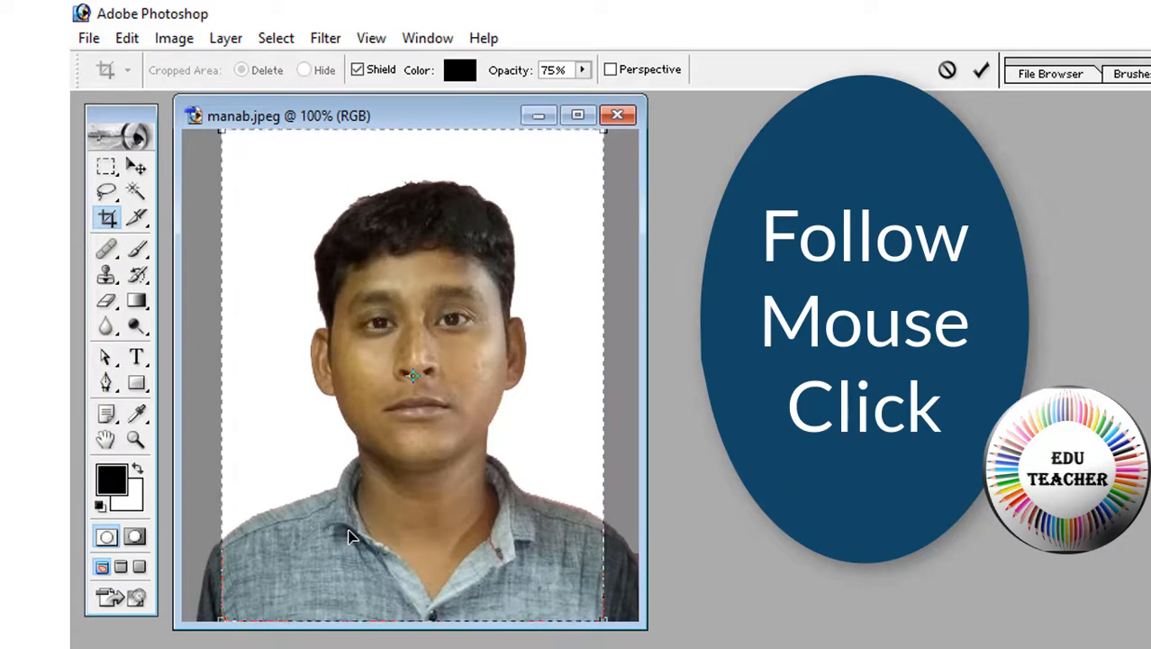
{"action": "key", "text": "Return"}
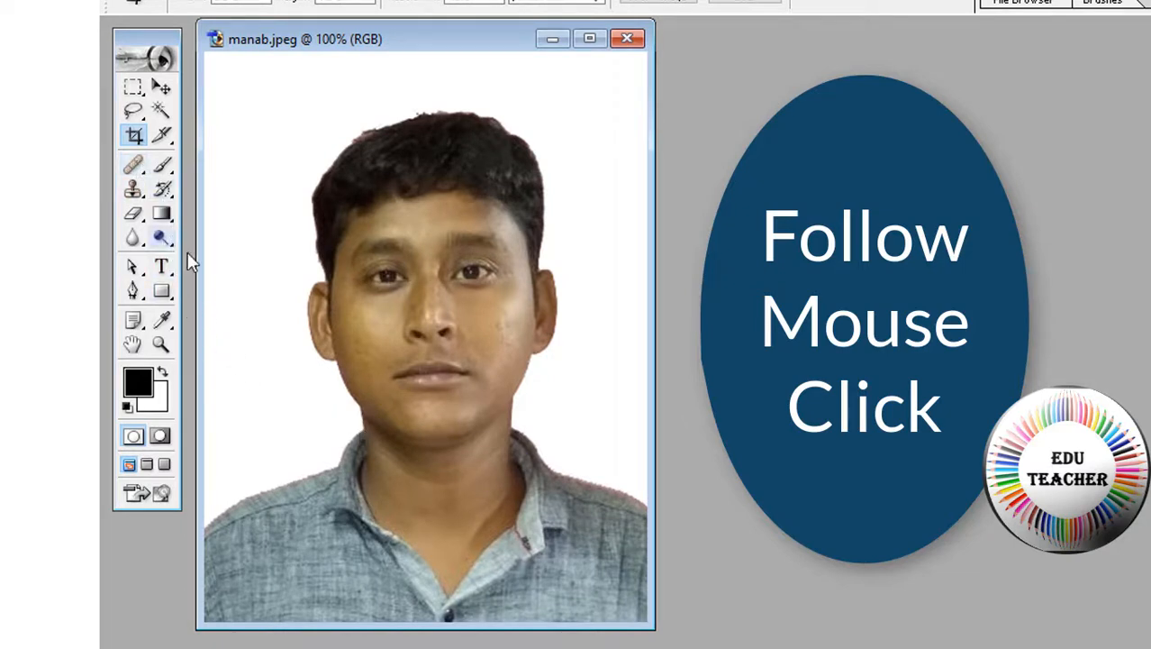
Clear a rectangular strip across the photo's bottom, over the shirt, to white
{"action": "left_click", "coordinate": [133, 137]}
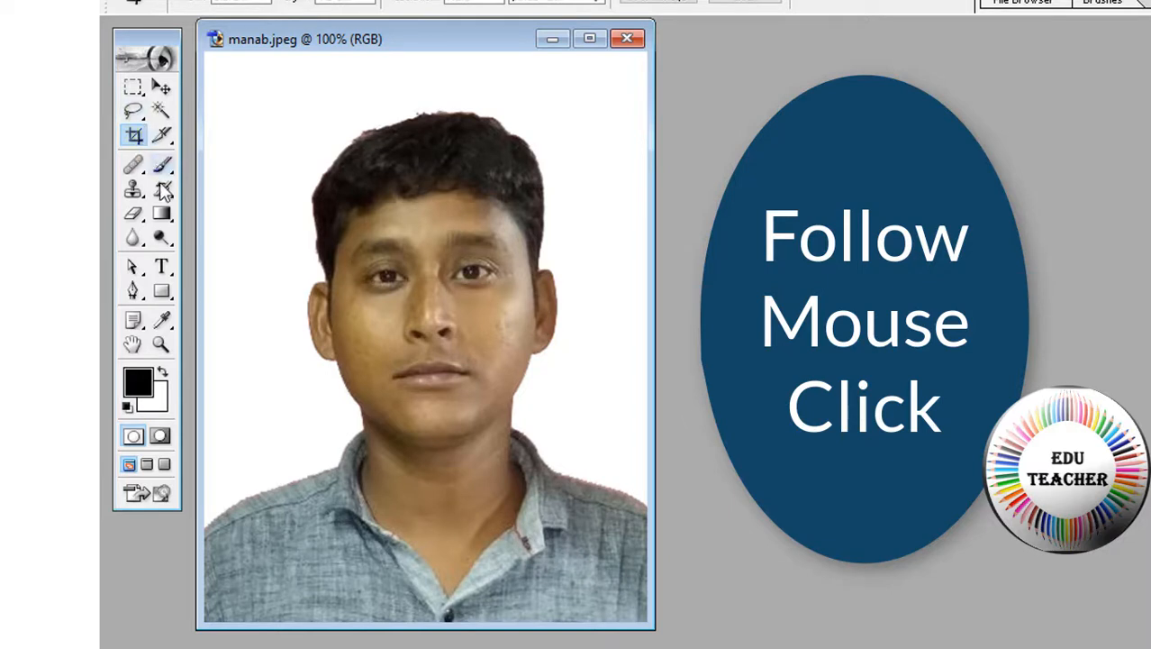
{"action": "left_click", "coordinate": [134, 87]}
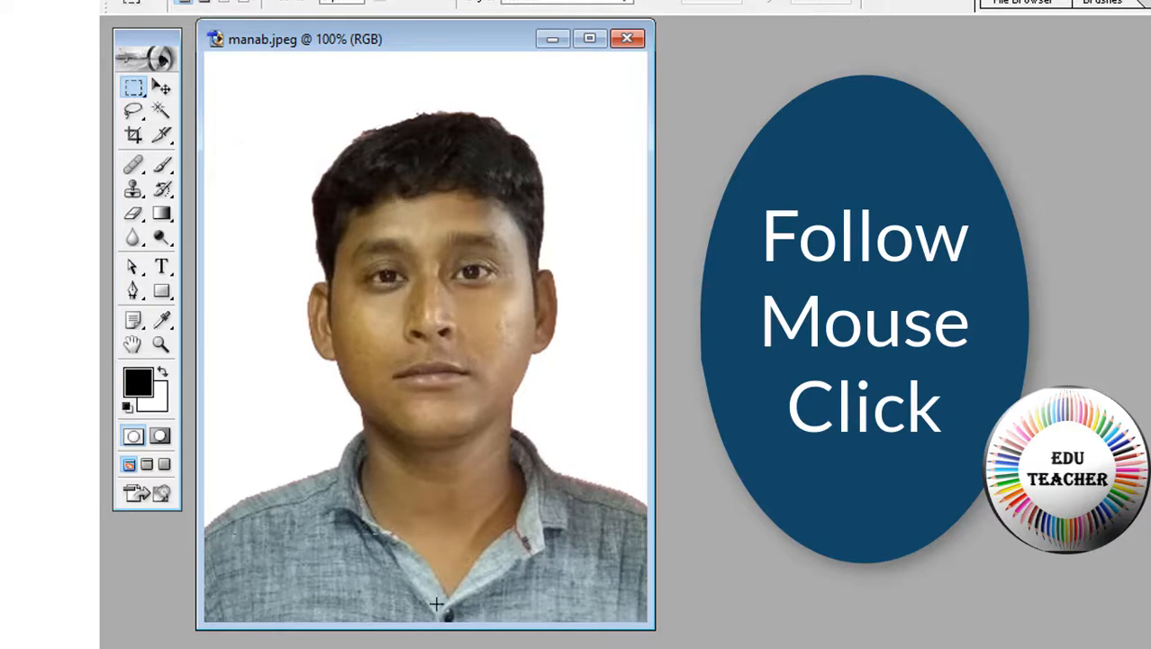
{"action": "left_click_drag", "start_coordinate": [436, 604], "coordinate": [578, 621]}
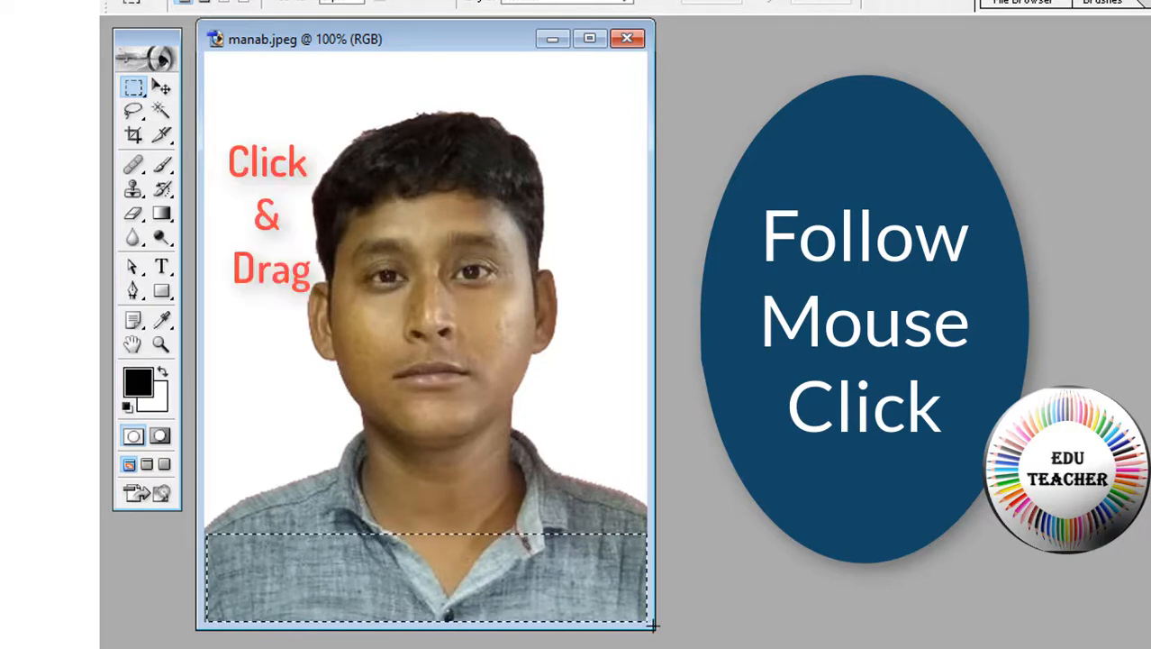
{"action": "key", "text": "Delete"}
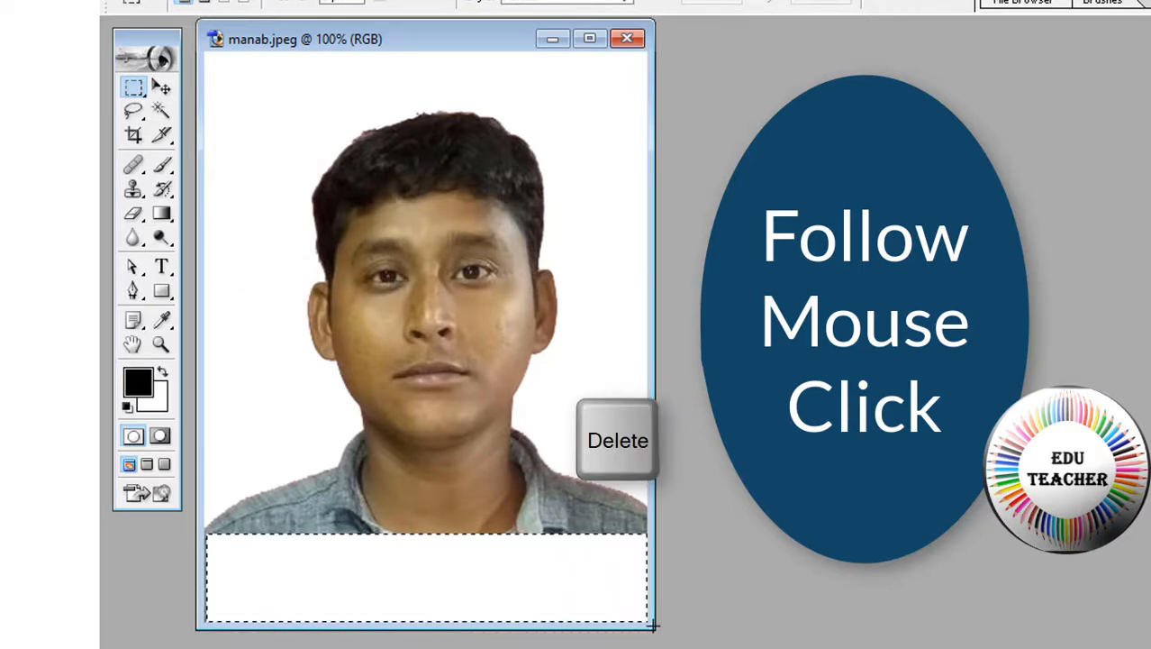
Type the person's full name and, on a second line, the birth date in the white strip
{"action": "left_click", "coordinate": [162, 266]}
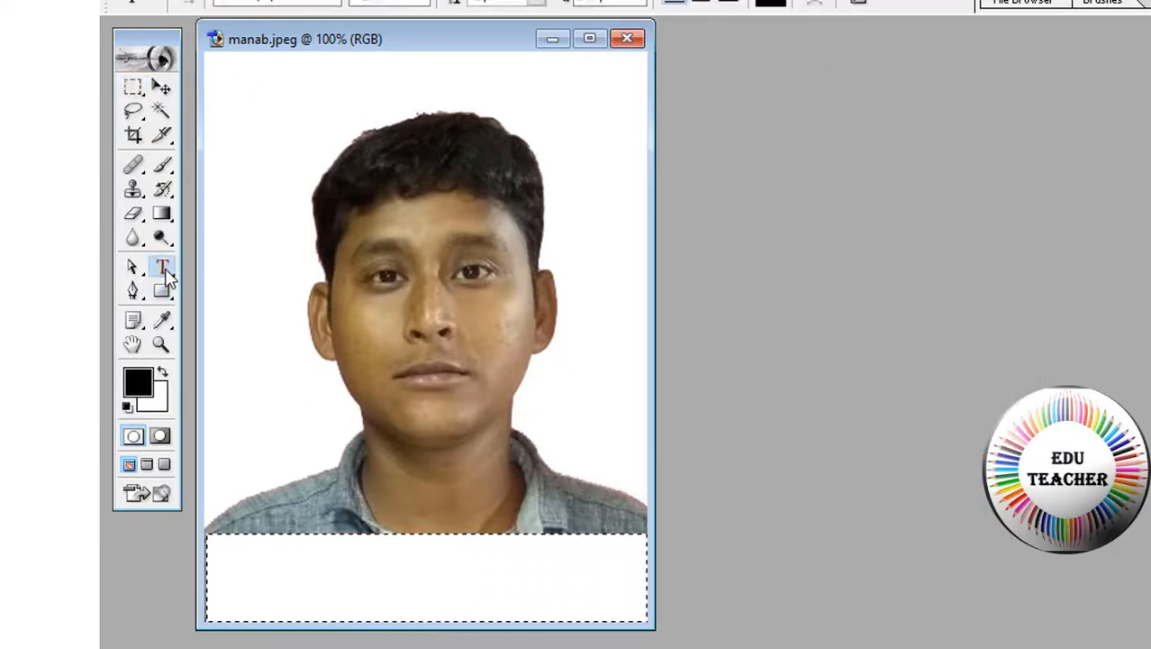
{"action": "left_click", "coordinate": [233, 552]}
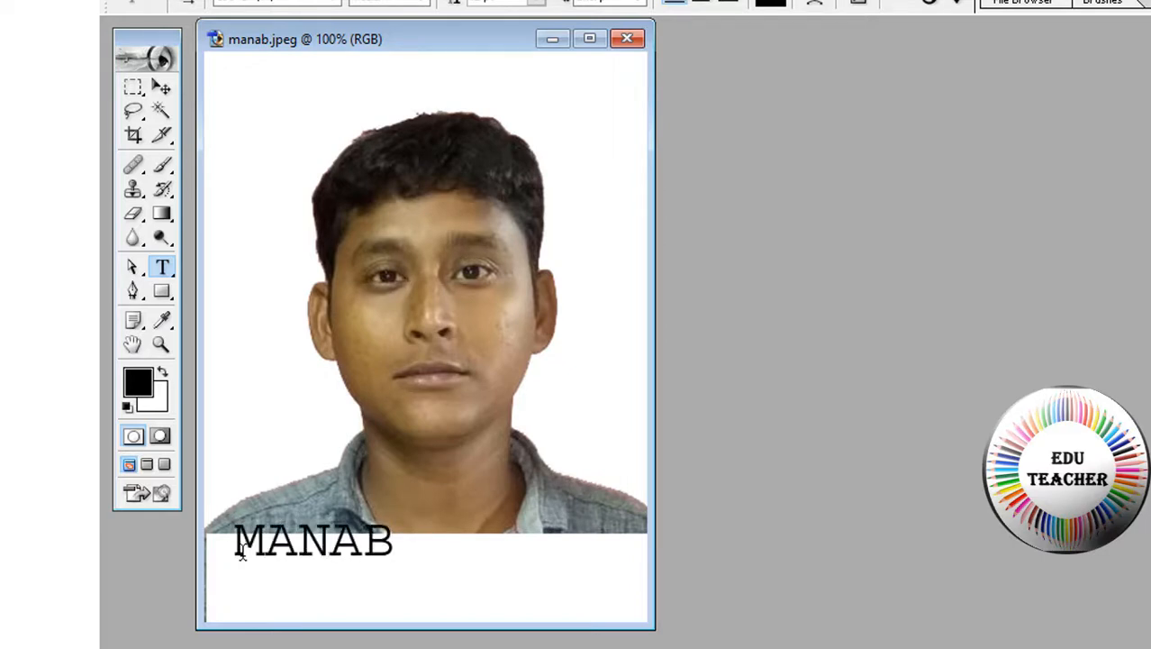
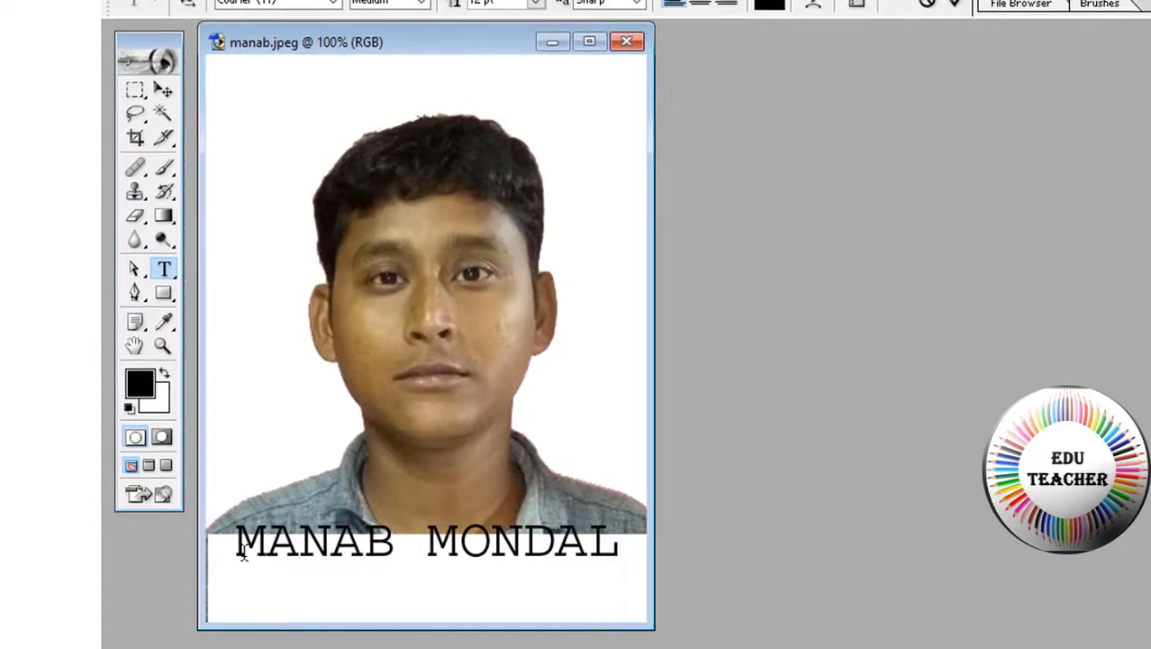
{"action": "key", "text": "Return"}
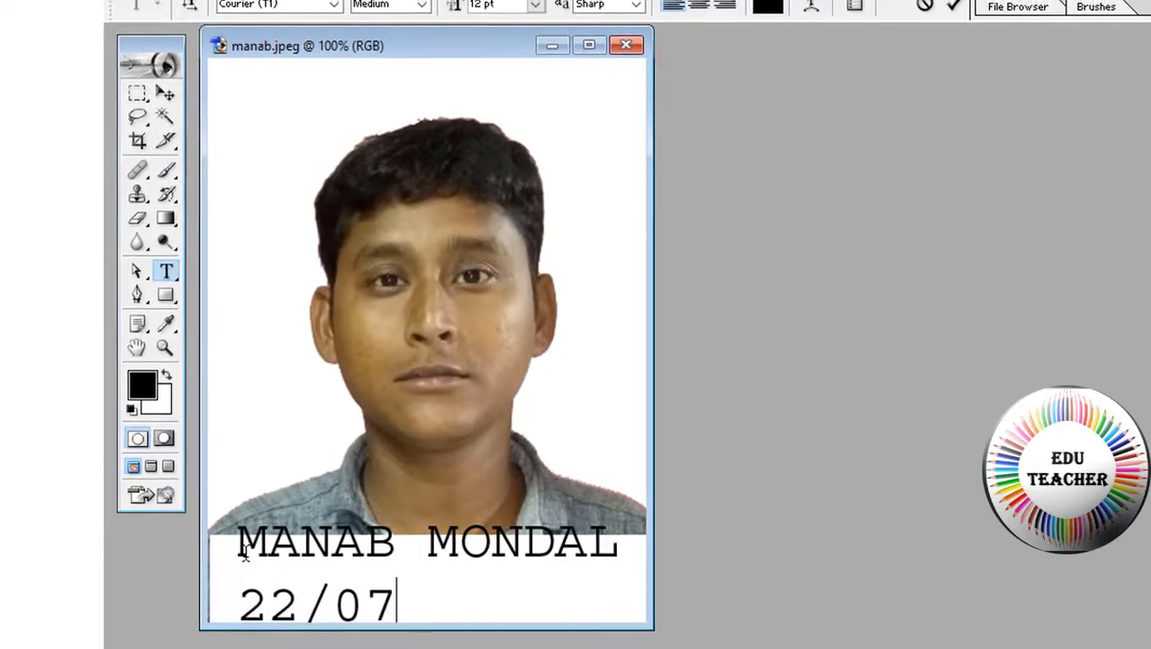
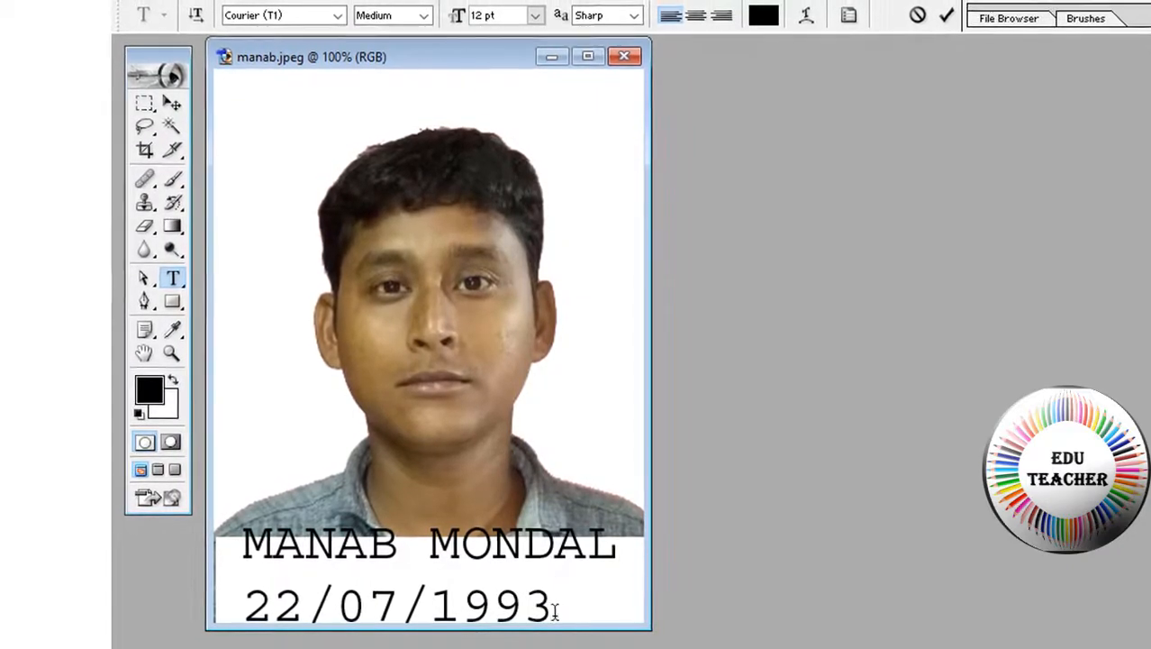
Change both caption lines to Arial at 10 pt
{"action": "left_click_drag", "start_coordinate": [555, 612], "coordinate": [310, 37]}
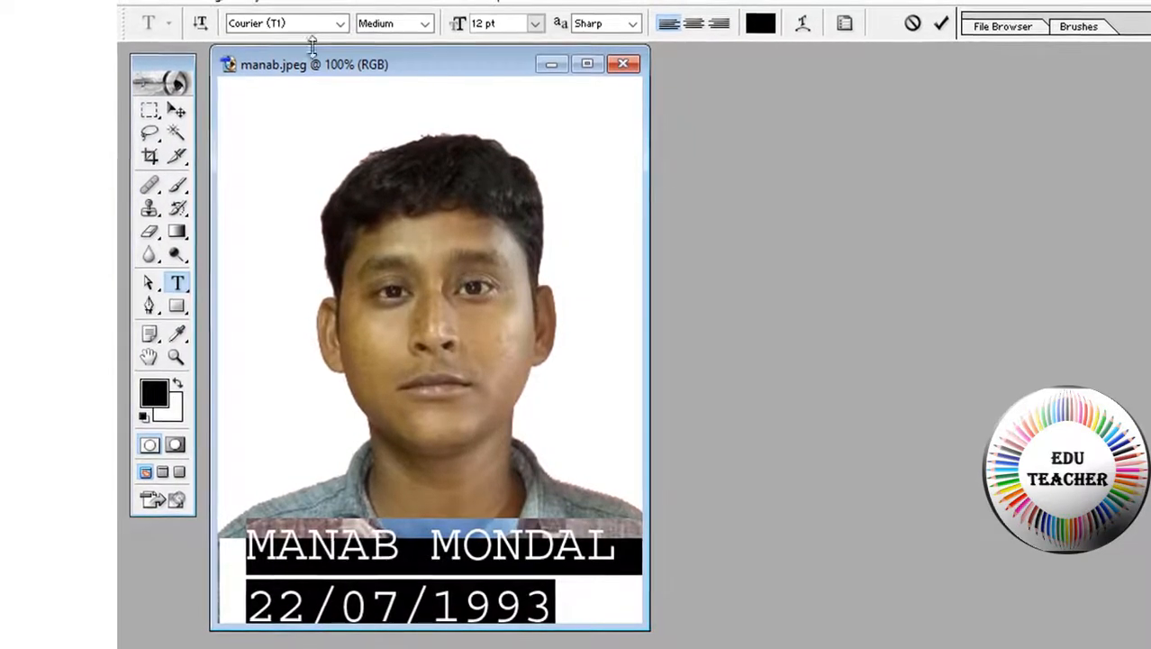
{"action": "left_click", "coordinate": [341, 23]}
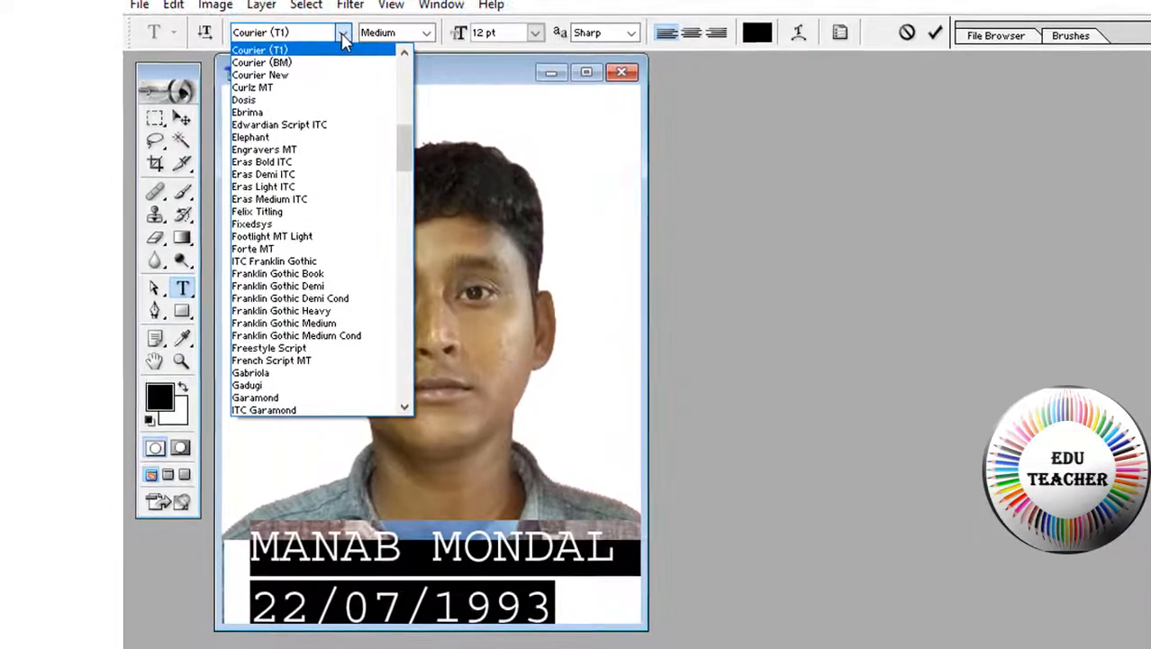
{"action": "scroll", "coordinate": [336, 97], "scroll_direction": "up", "scroll_amount": 12}
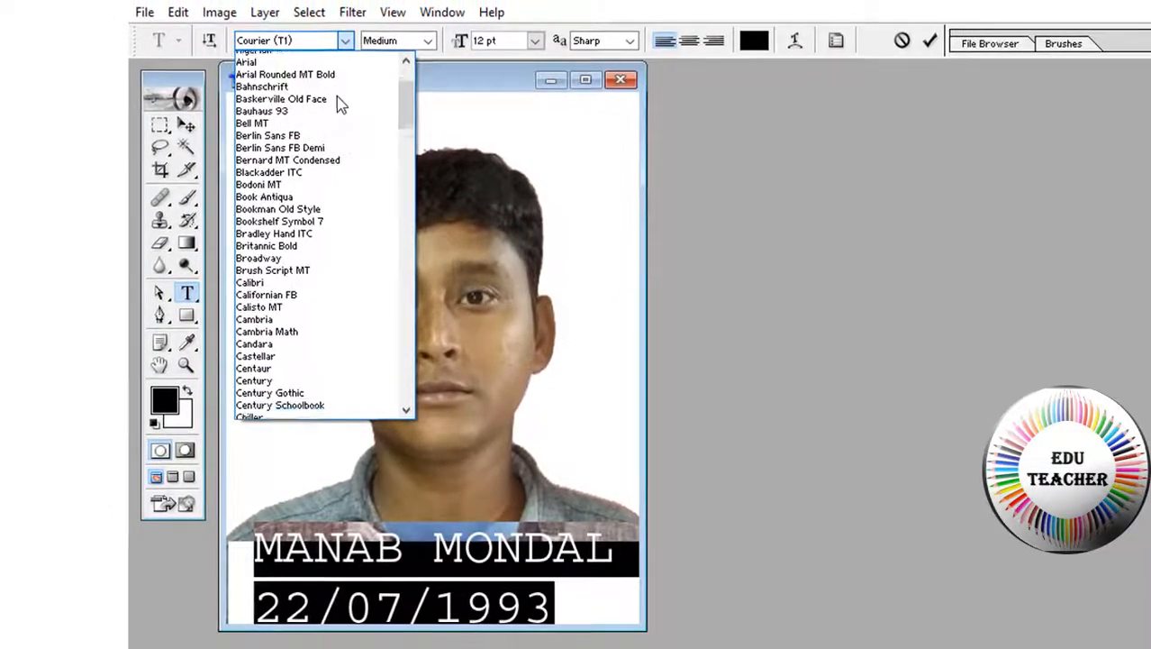
{"action": "scroll", "coordinate": [336, 97], "scroll_direction": "down", "scroll_amount": 10}
{"action": "scroll", "coordinate": [337, 99], "scroll_direction": "up", "scroll_amount": 11}
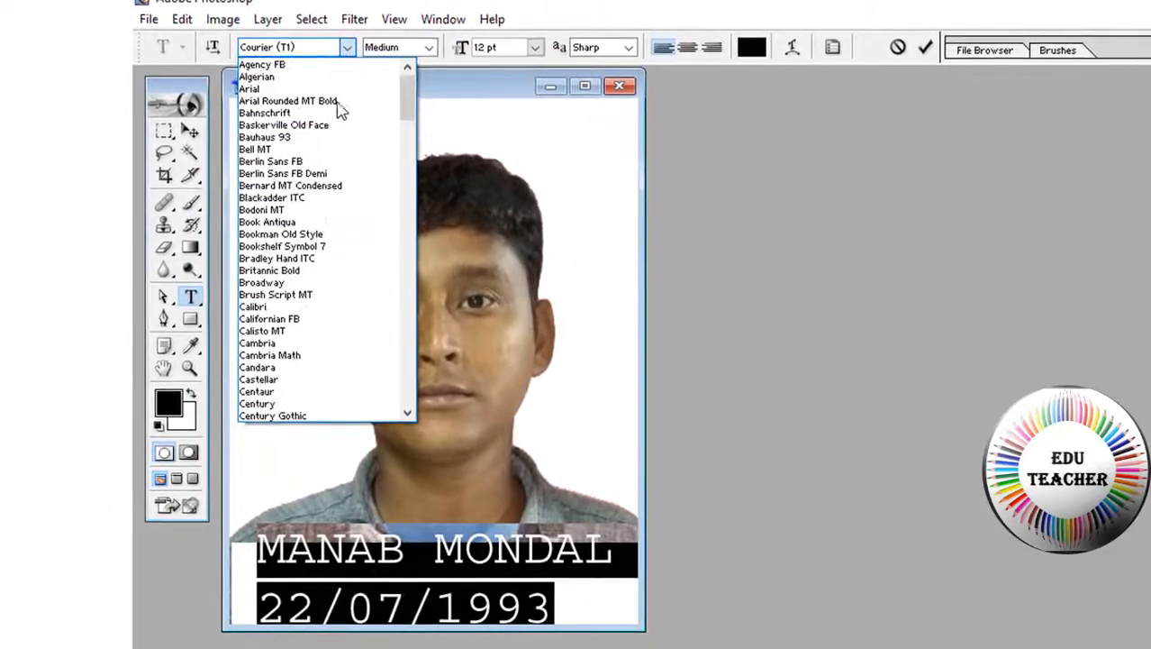
{"action": "left_click", "coordinate": [270, 88]}
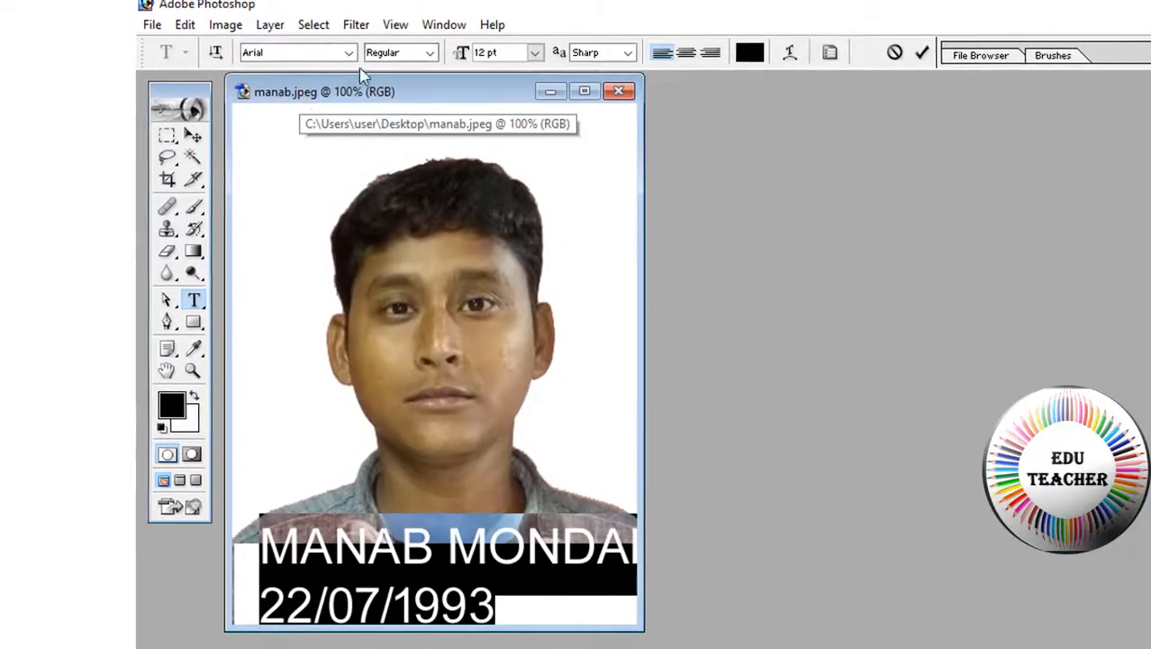
{"action": "left_click", "coordinate": [535, 53]}
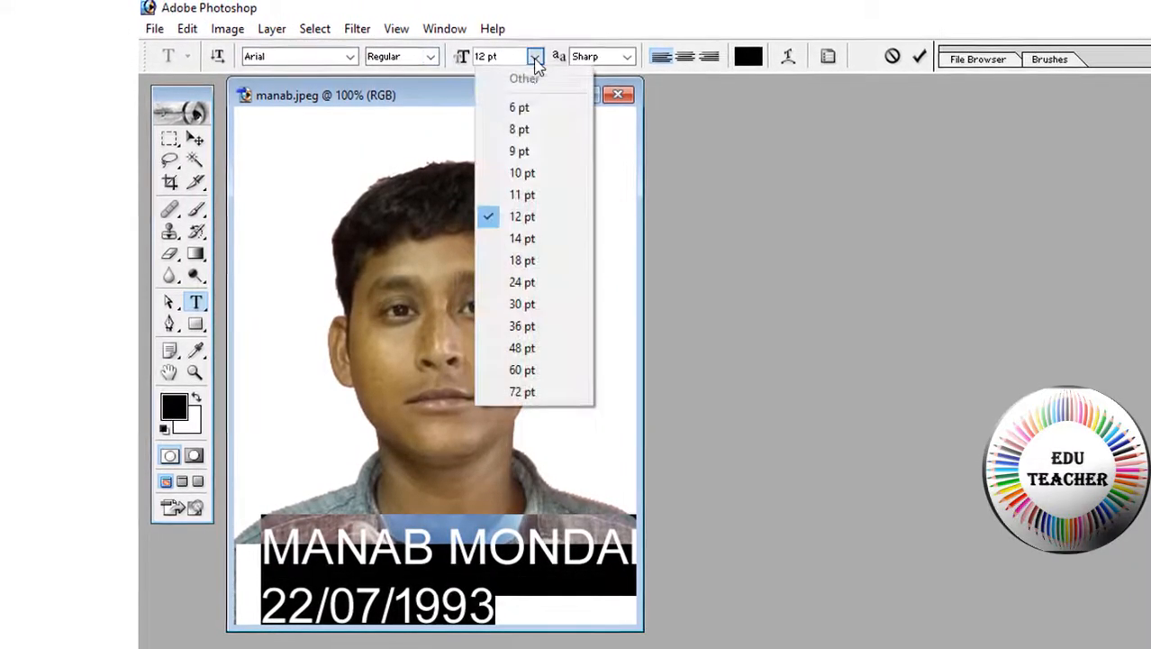
{"action": "left_click", "coordinate": [495, 172]}
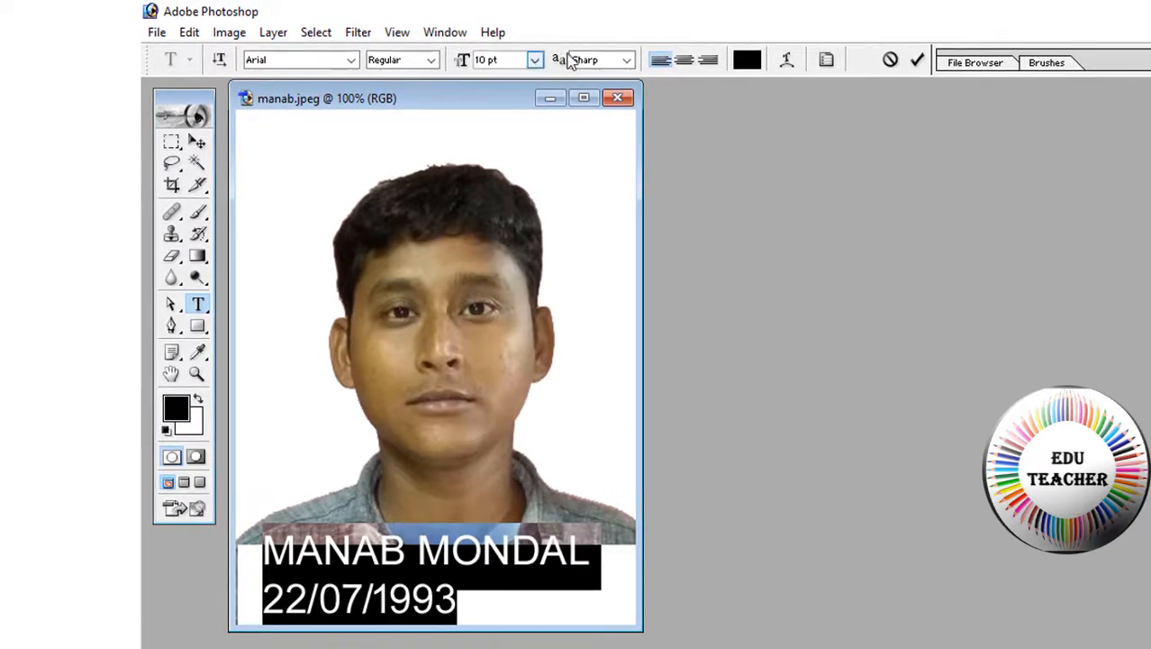
Adjust the caption alignment to centre the date, undoing an accidental vertical-text switch
{"action": "left_click", "coordinate": [685, 60]}
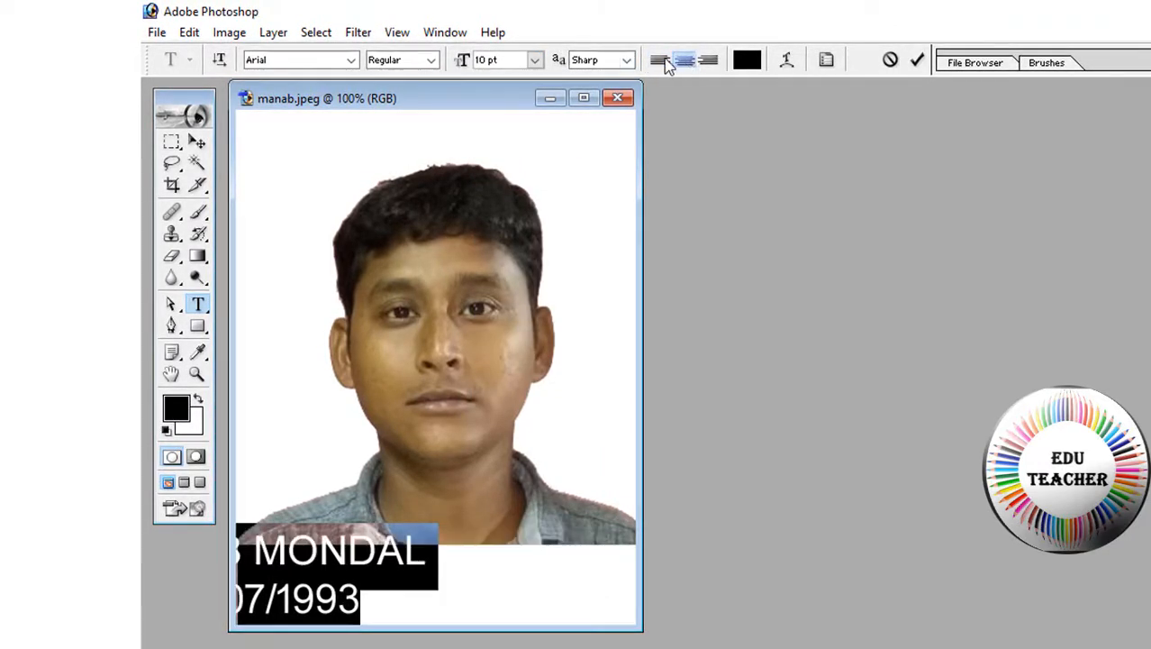
{"action": "left_click", "coordinate": [662, 60]}
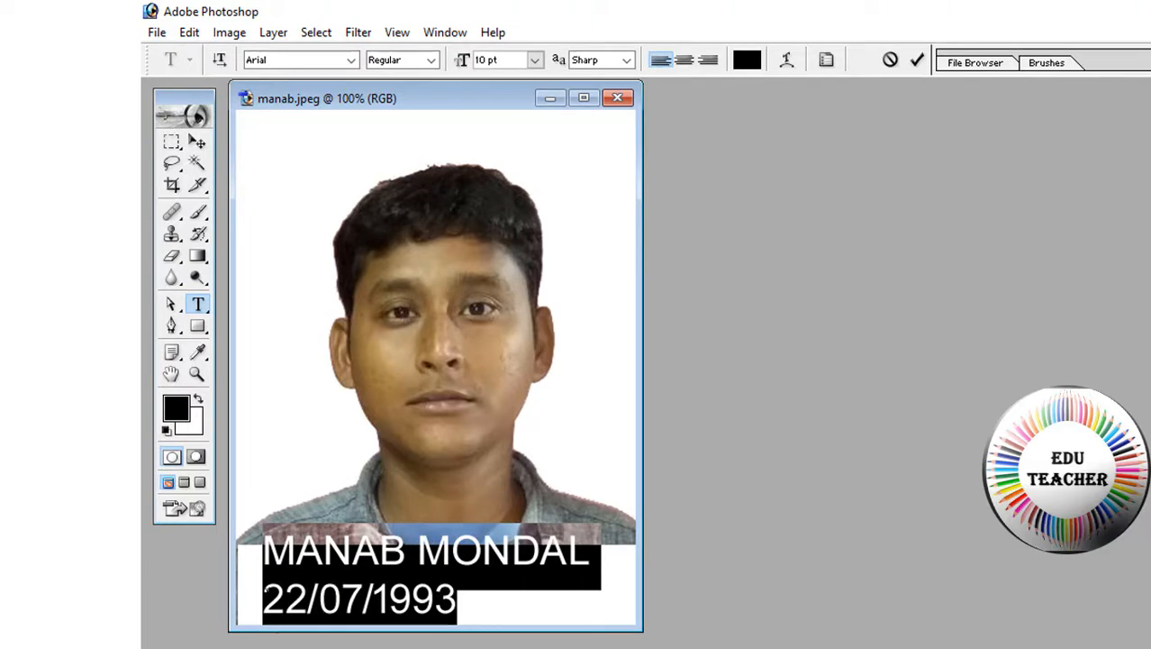
{"action": "left_click", "coordinate": [269, 595]}
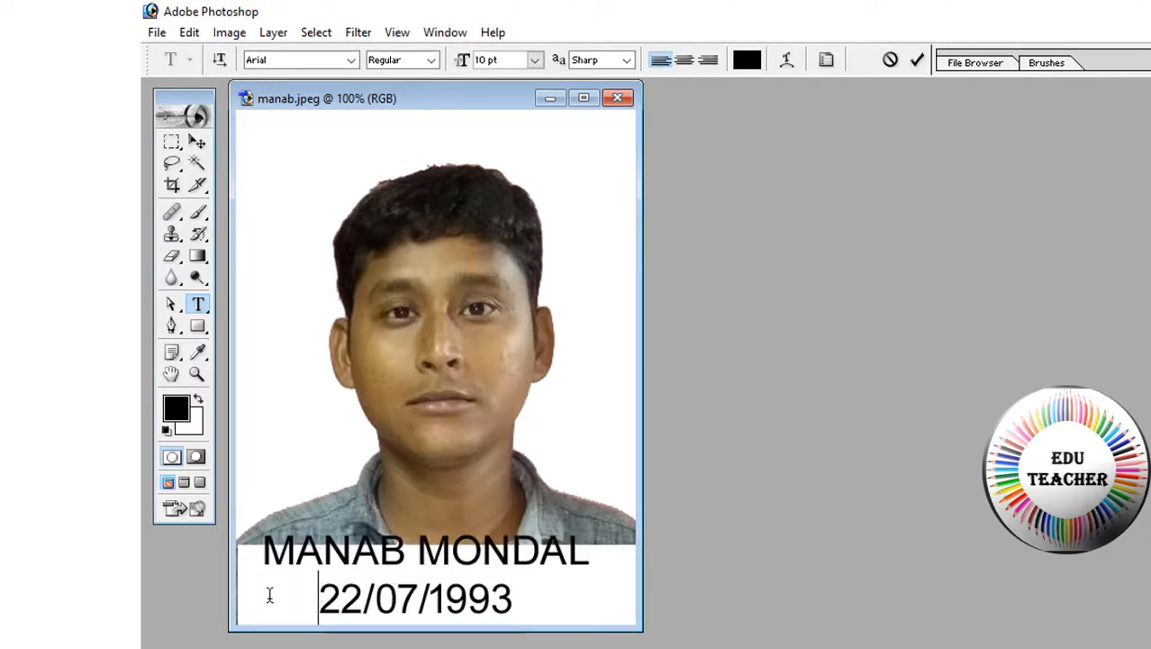
{"action": "left_click_drag", "start_coordinate": [527, 599], "coordinate": [267, 552]}
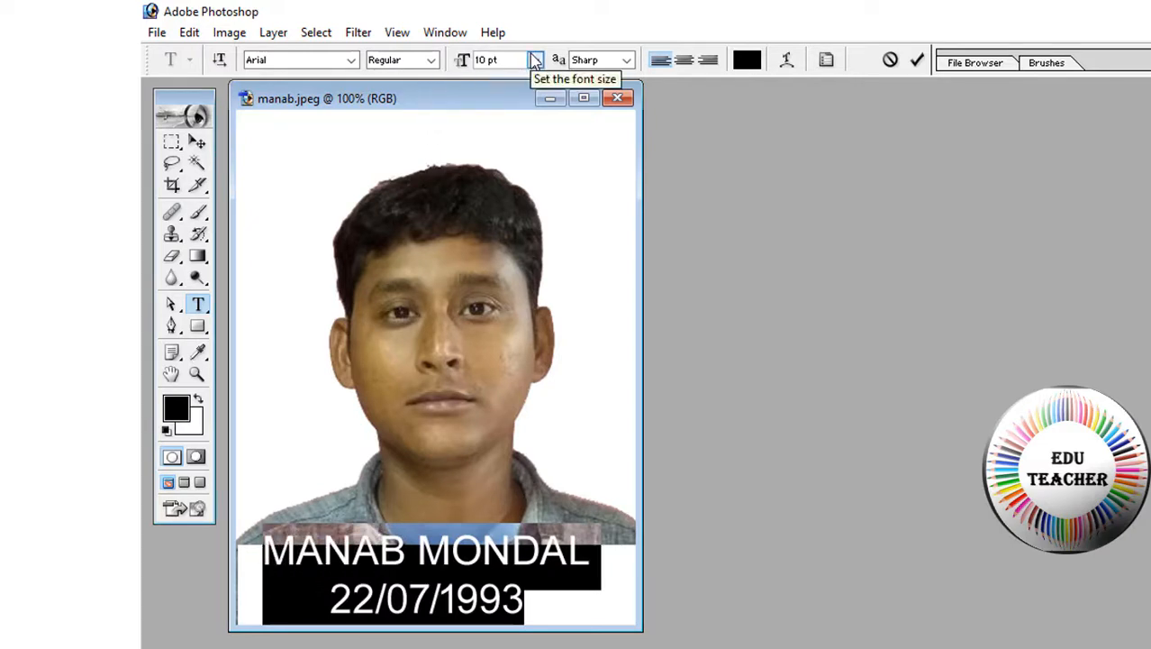
{"action": "left_click", "coordinate": [219, 60]}
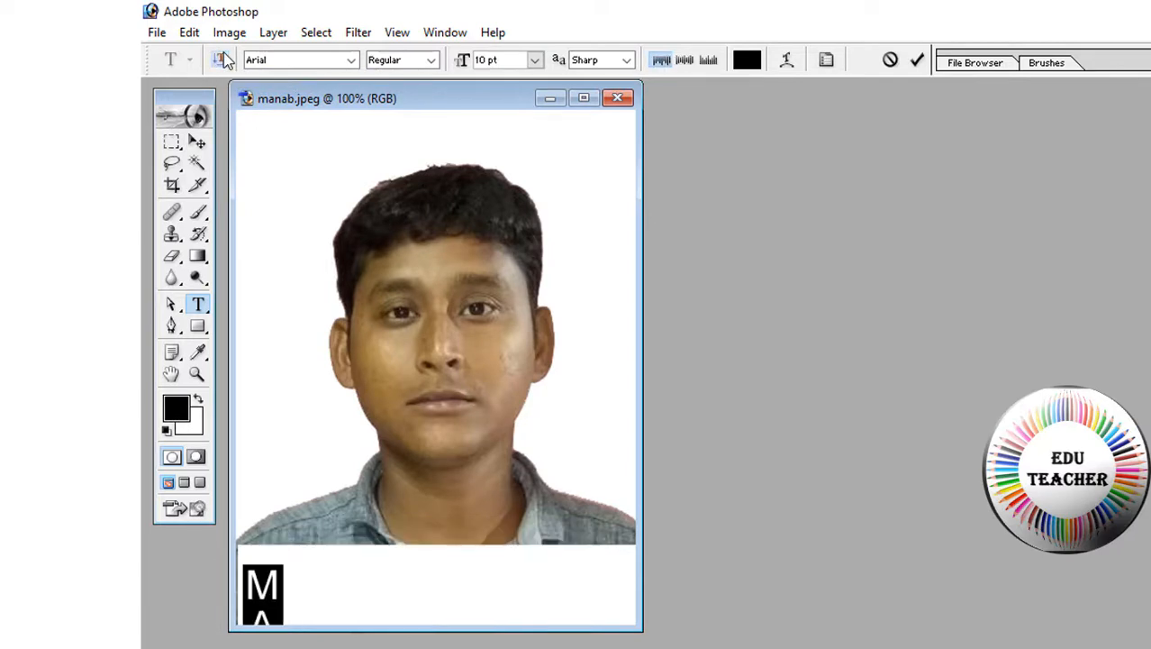
{"action": "key", "text": "ctrl+z"}
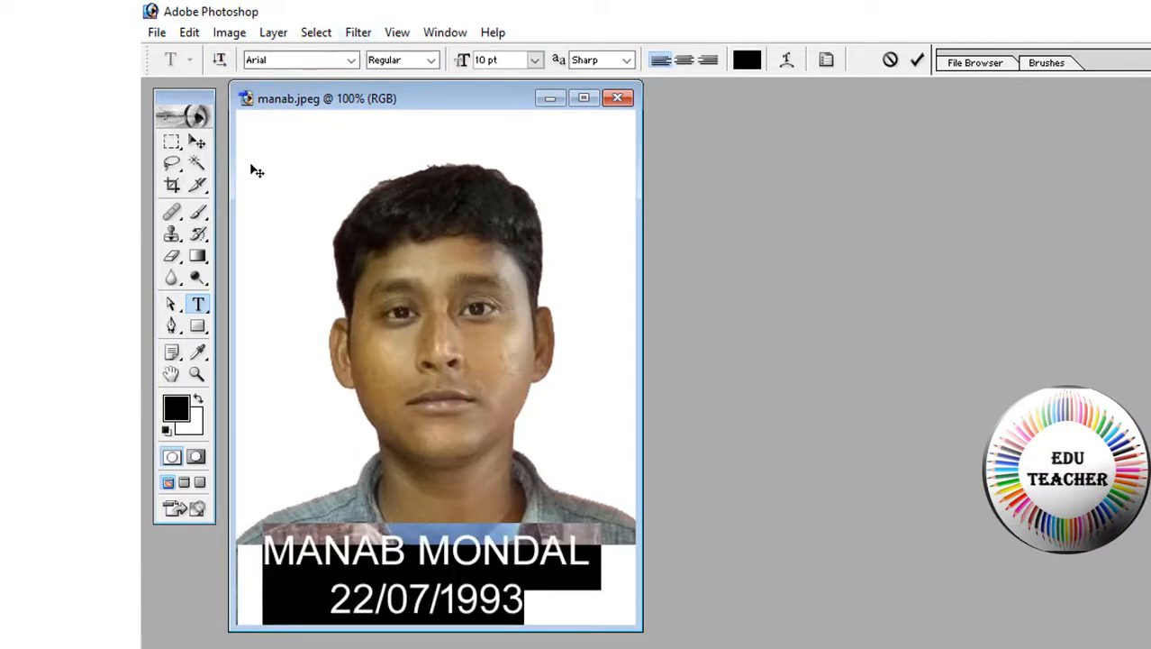
Free-transform the caption to span the strip from left to right edge, then apply it
{"action": "left_click", "coordinate": [197, 142]}
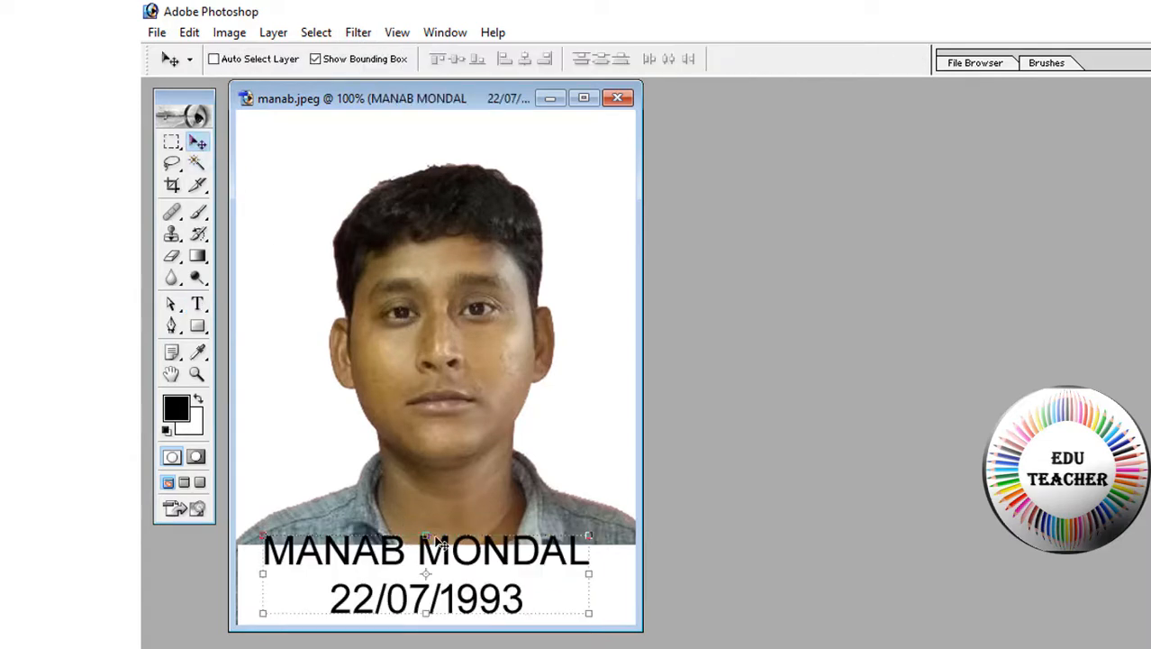
{"action": "left_click_drag", "start_coordinate": [426, 533], "coordinate": [422, 546]}
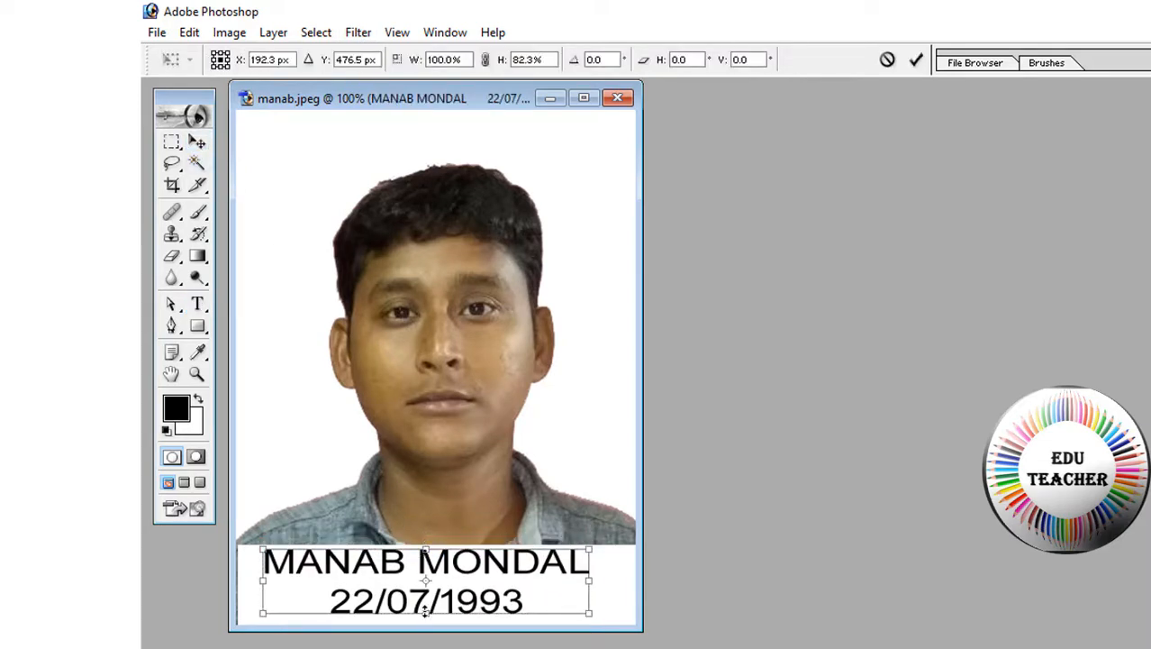
{"action": "left_click_drag", "start_coordinate": [425, 612], "coordinate": [426, 621]}
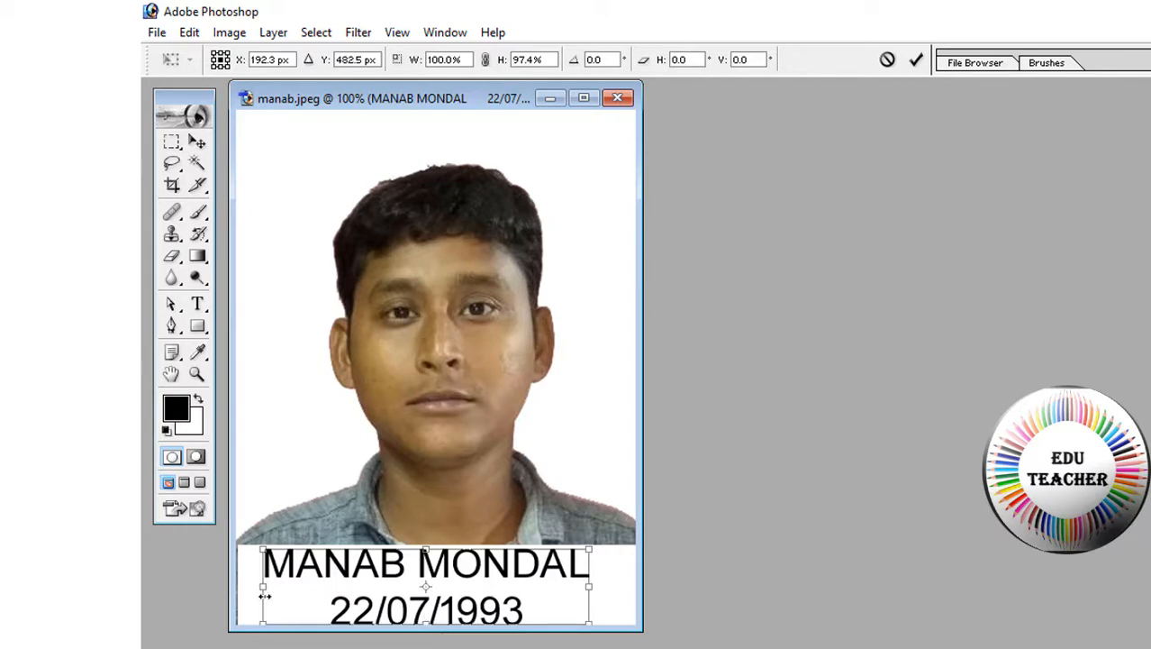
{"action": "left_click_drag", "start_coordinate": [266, 585], "coordinate": [243, 584]}
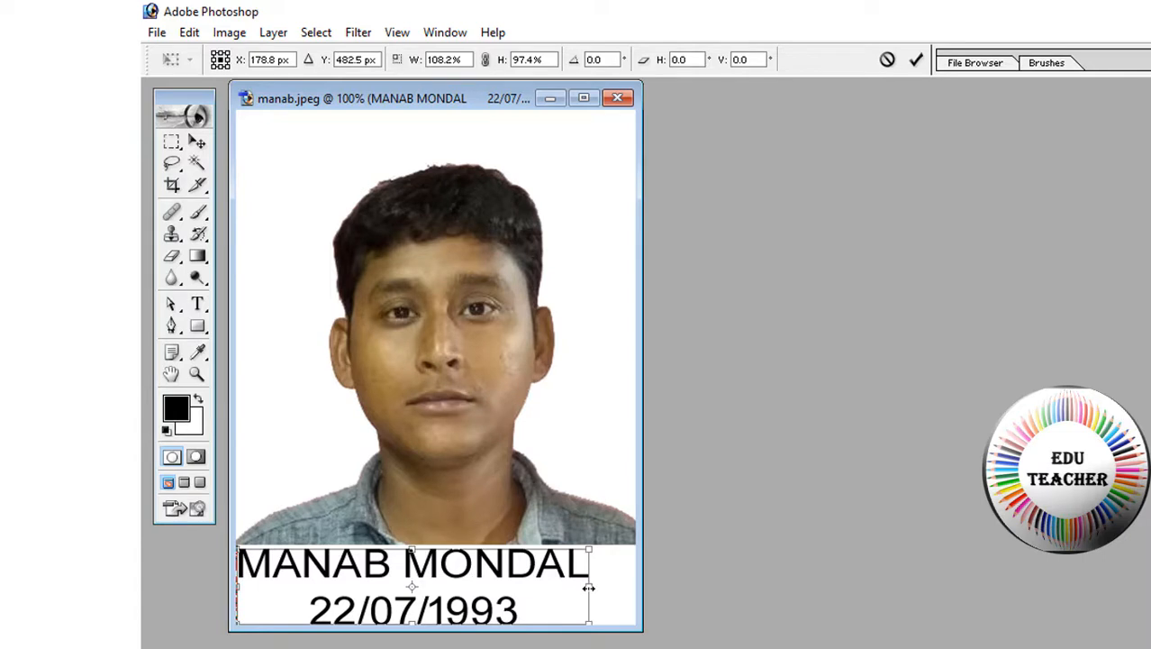
{"action": "left_click_drag", "start_coordinate": [588, 587], "coordinate": [630, 585]}
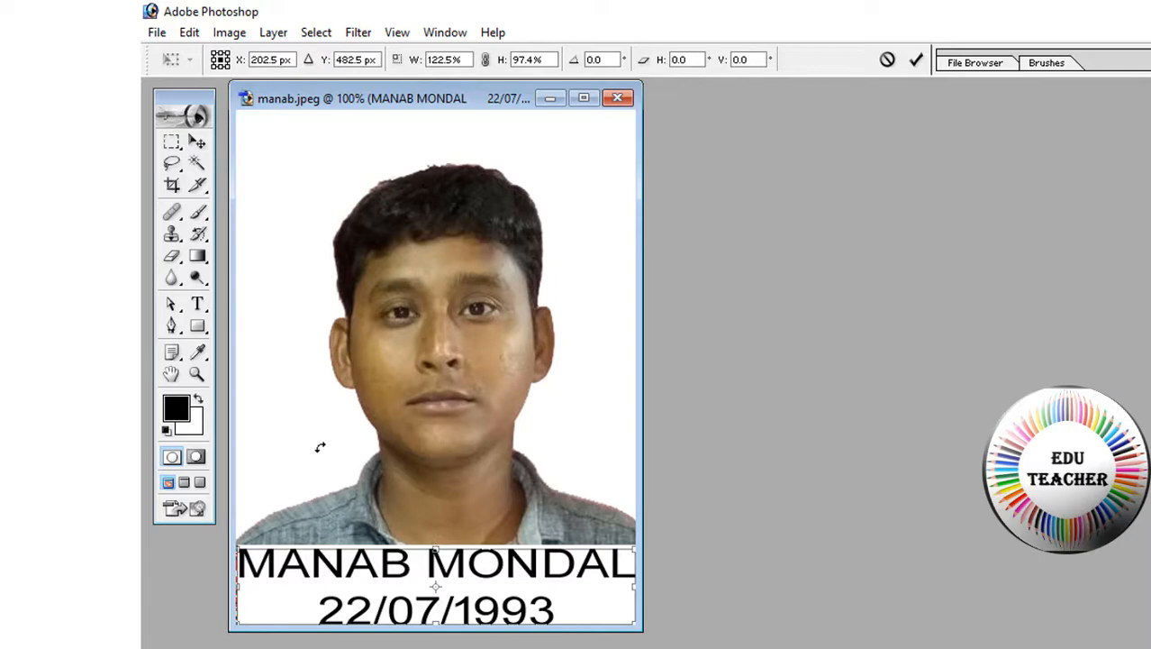
{"action": "left_click", "coordinate": [198, 142]}
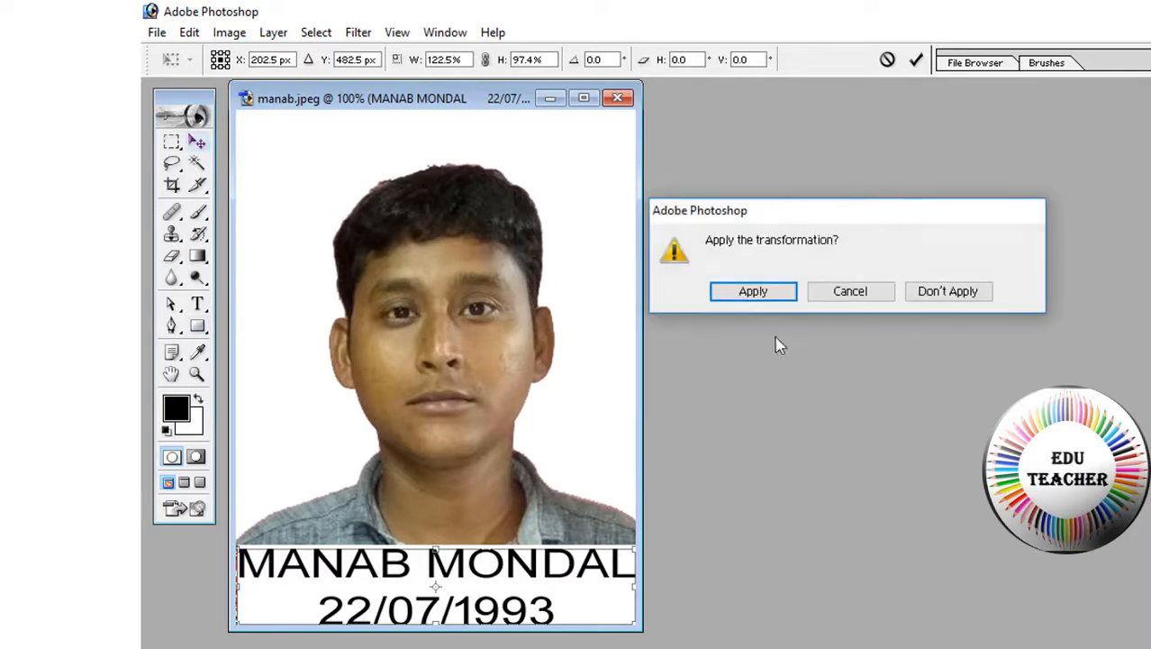
{"action": "left_click", "coordinate": [774, 300]}
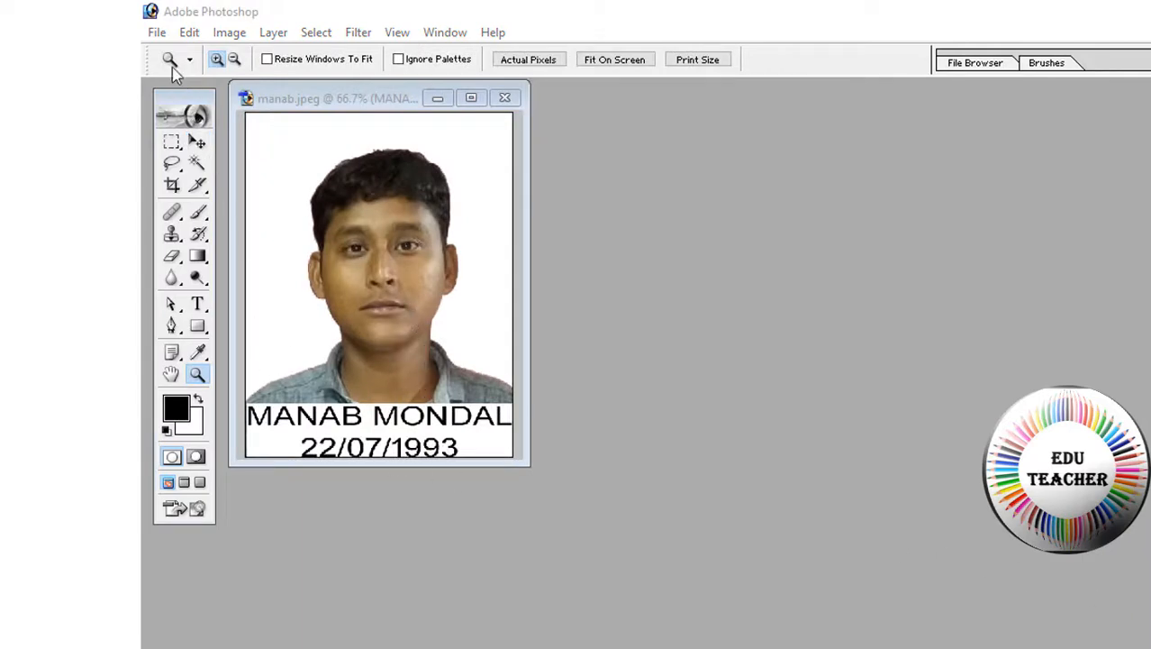
Start Save As with the Desktop as location and JPEG as the format
{"action": "left_click", "coordinate": [157, 33]}
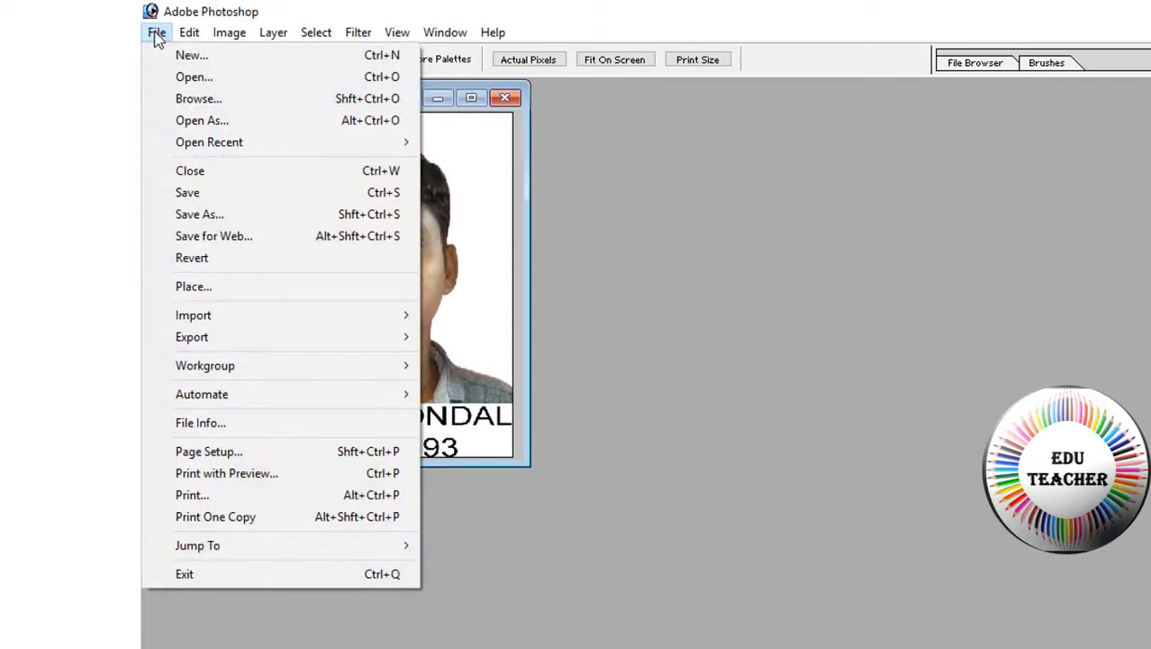
{"action": "left_click", "coordinate": [215, 214]}
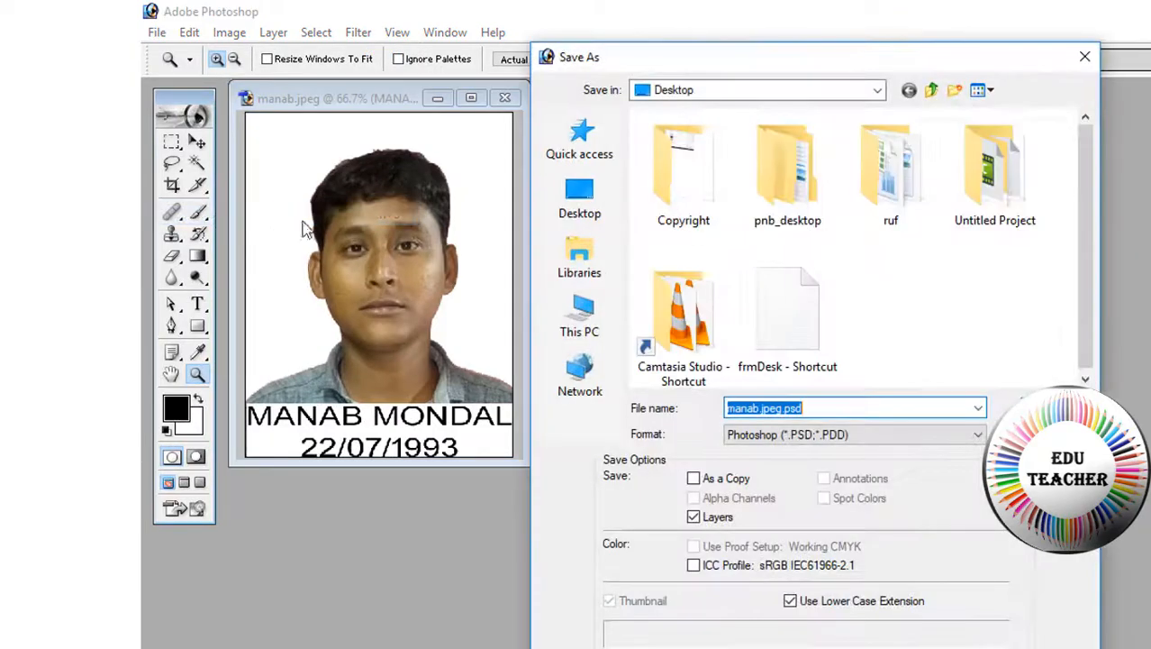
{"action": "left_click", "coordinate": [576, 206]}
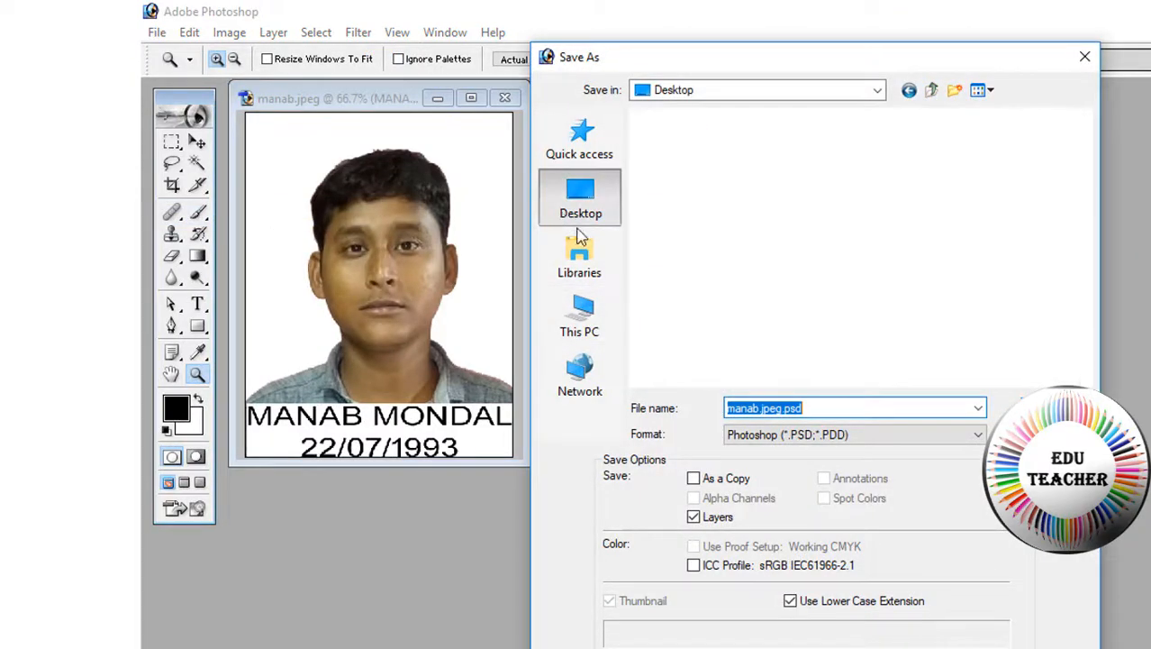
{"action": "left_click", "coordinate": [807, 435]}
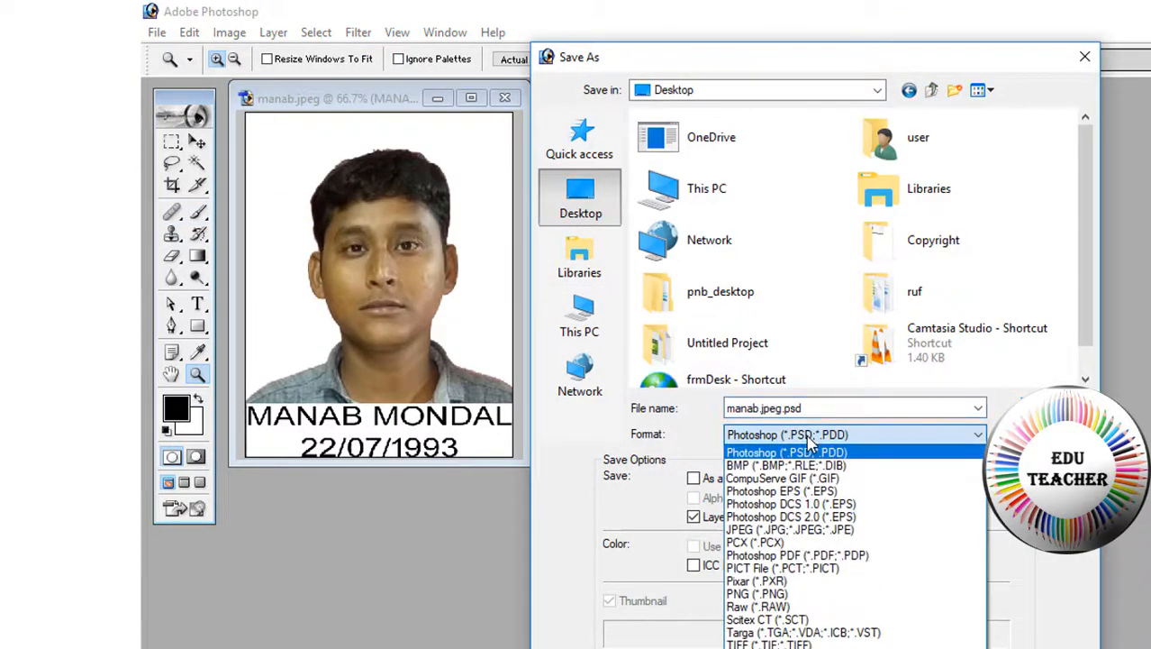
{"action": "left_click", "coordinate": [789, 531]}
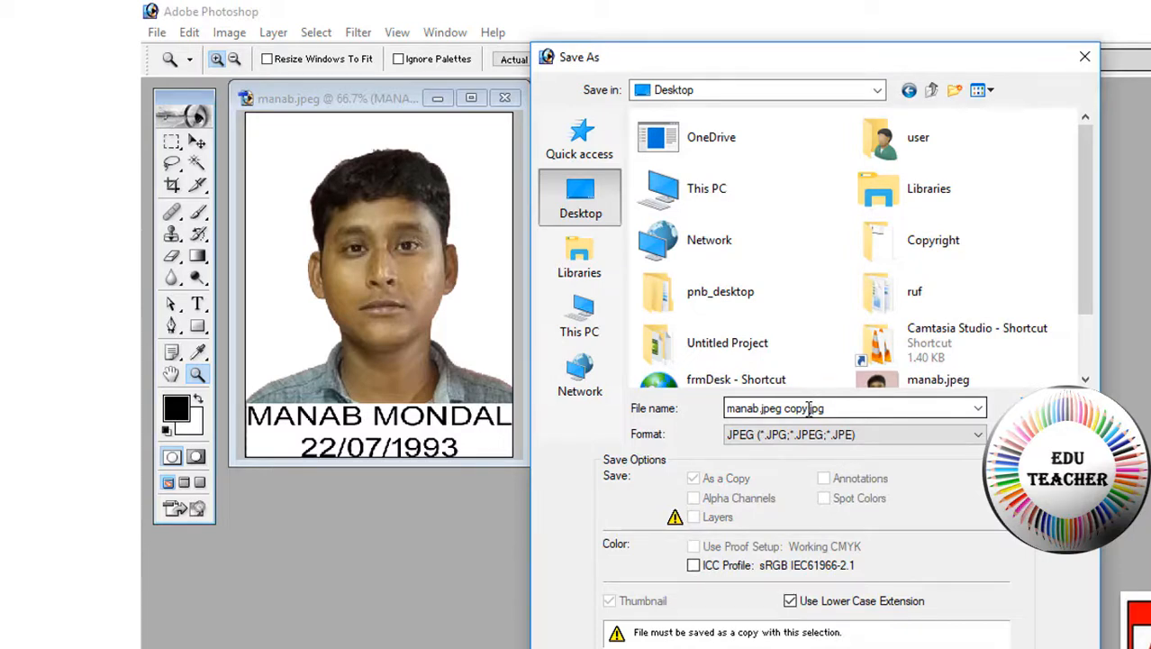
{"action": "left_click_drag", "start_coordinate": [809, 408], "coordinate": [670, 407]}
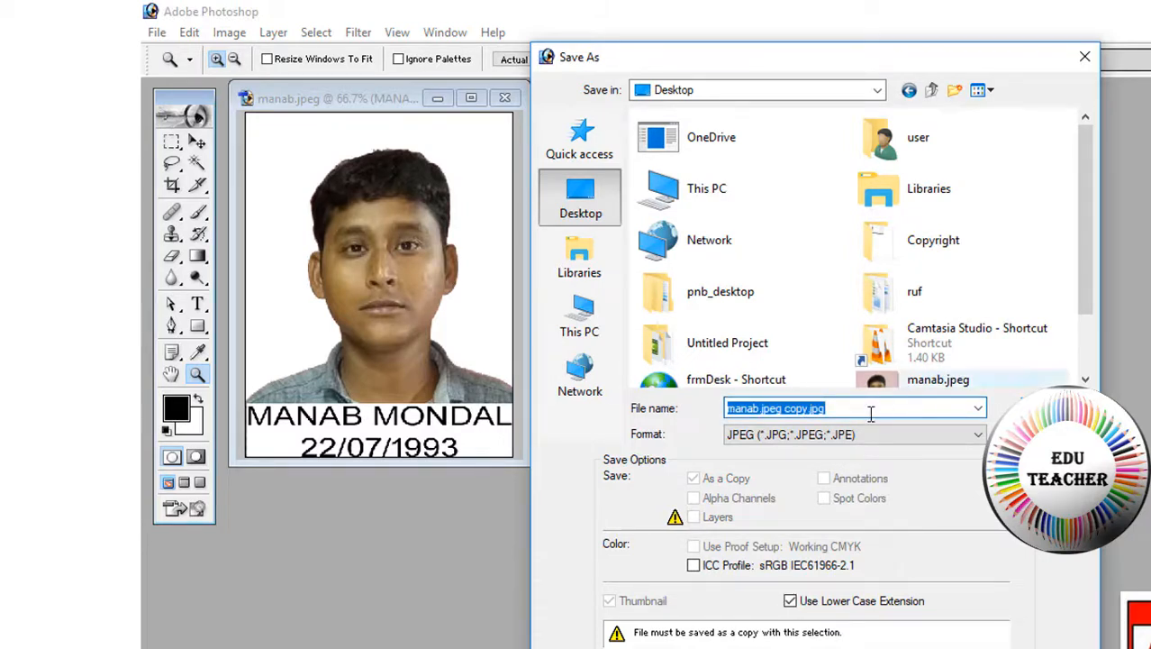
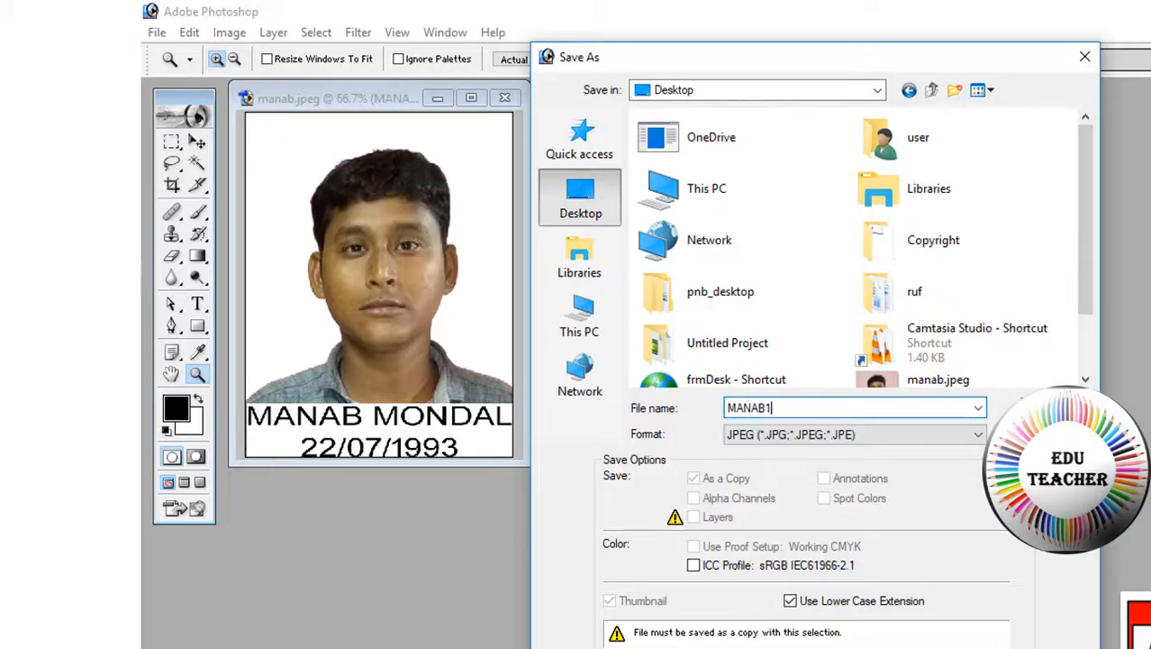
{"action": "key", "text": "Return"}
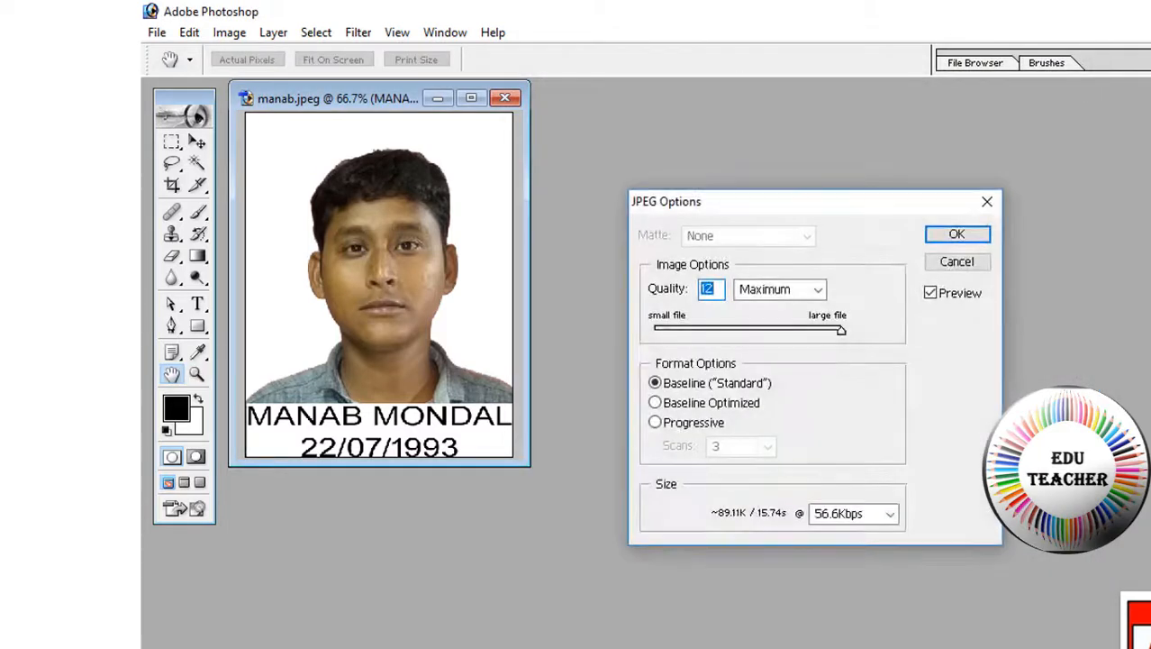
{"action": "left_click", "coordinate": [958, 236]}
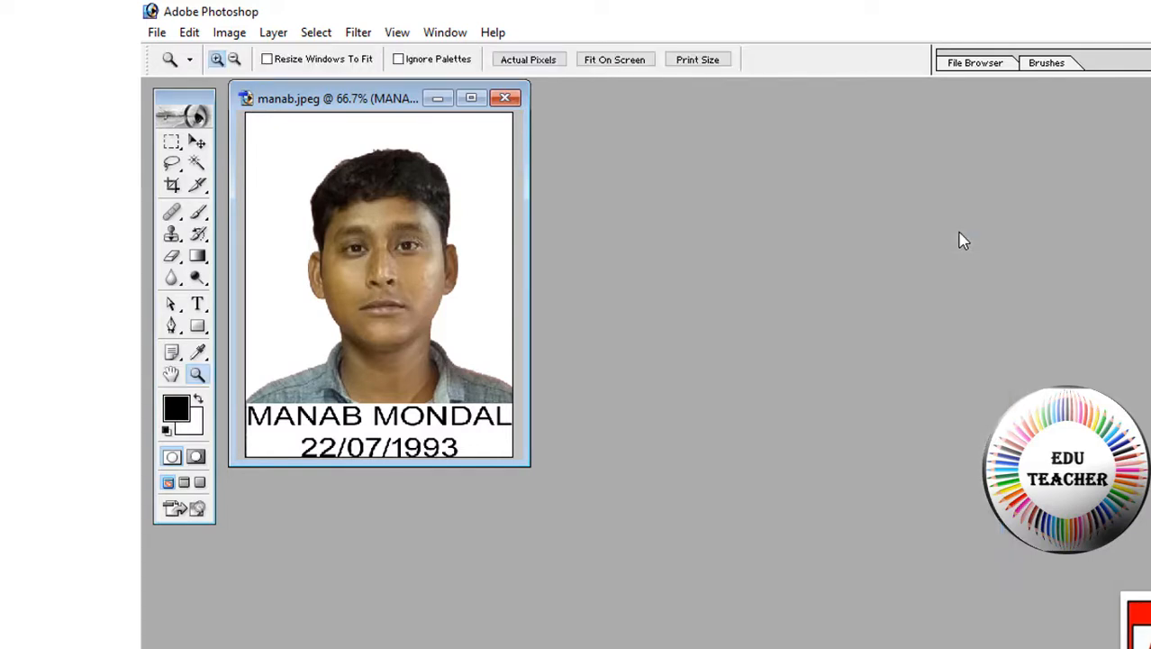